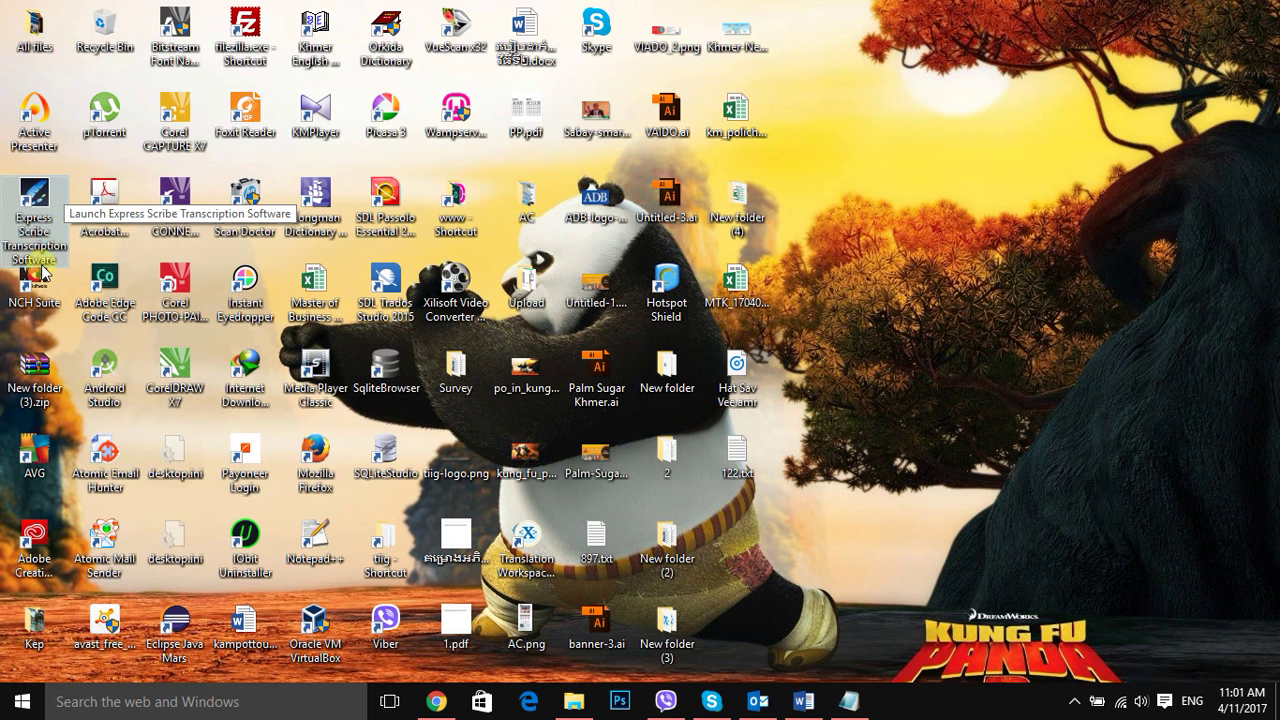
# Launch Express Scribe Transcription Software from the desktop
pyautogui.click(24, 312)
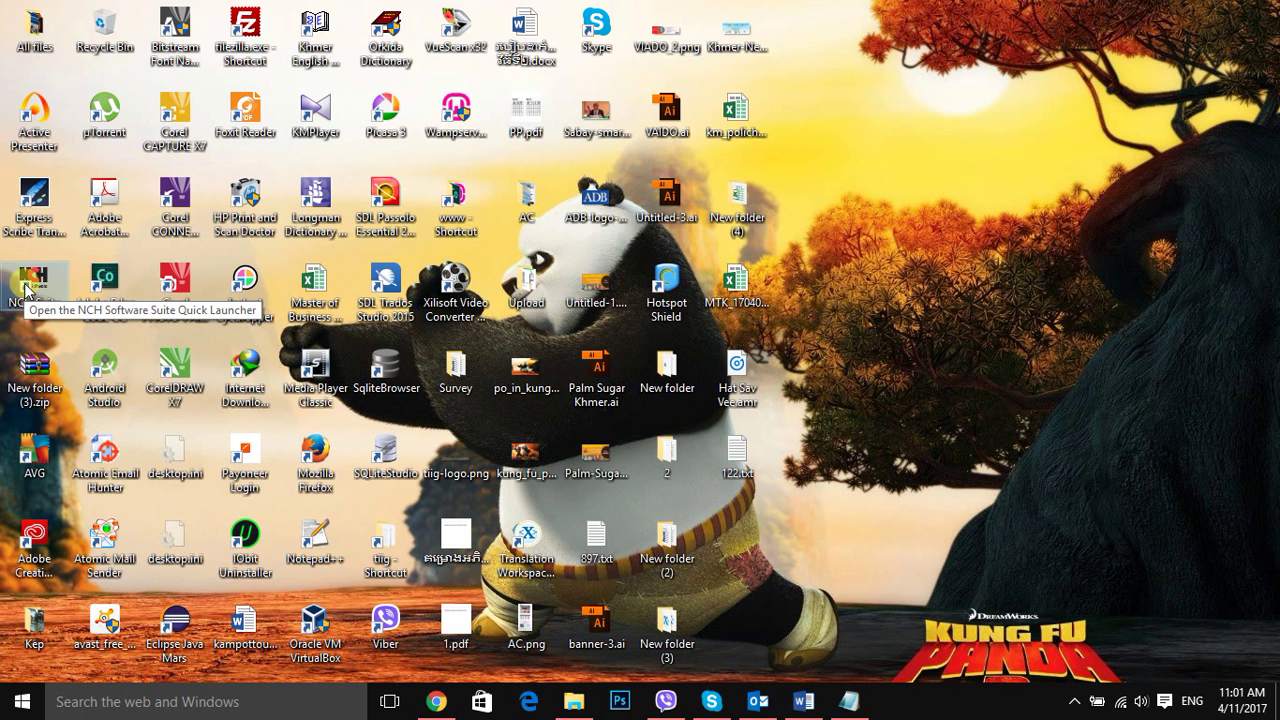
pyautogui.click(36, 212)
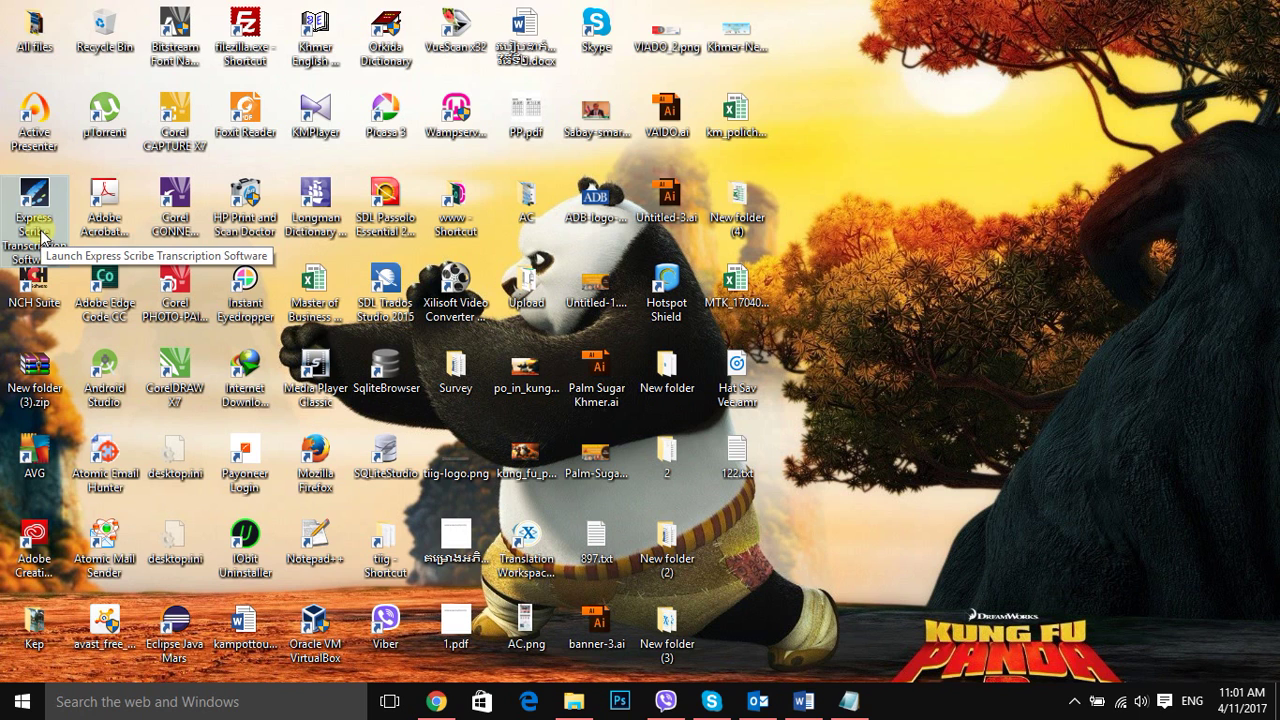
pyautogui.click(40, 236)
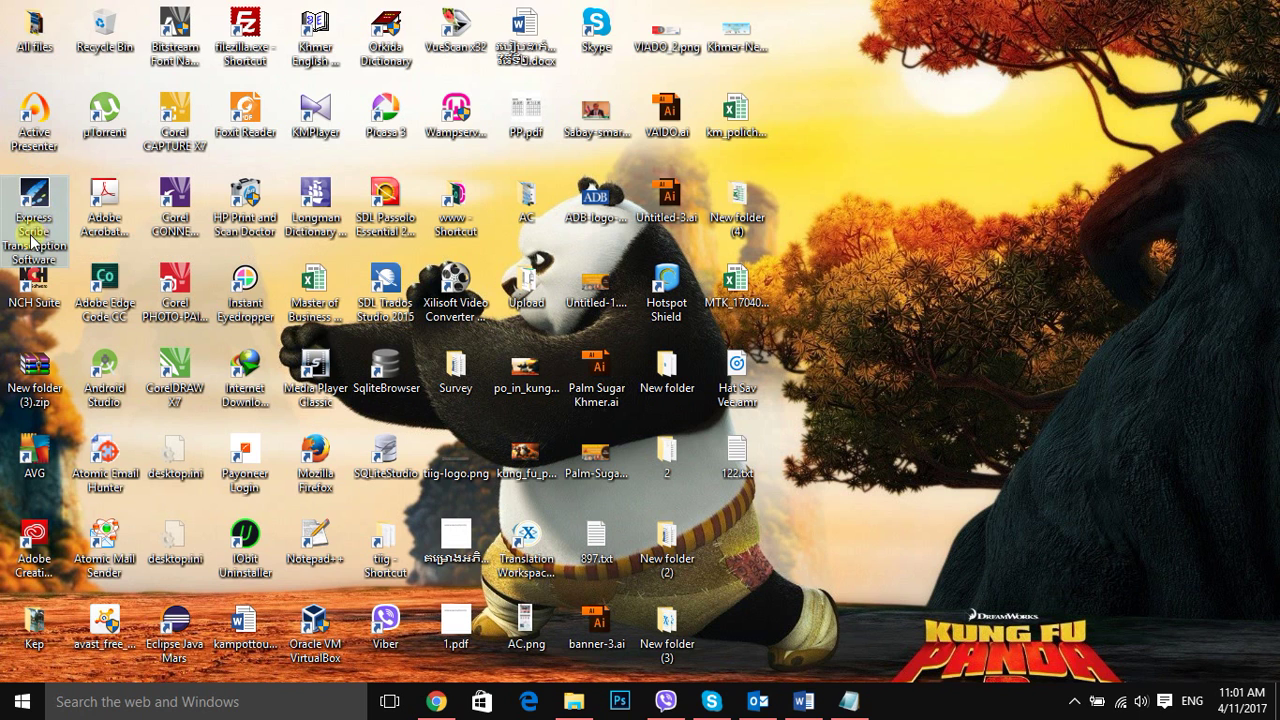
pyautogui.doubleClick(33, 197)
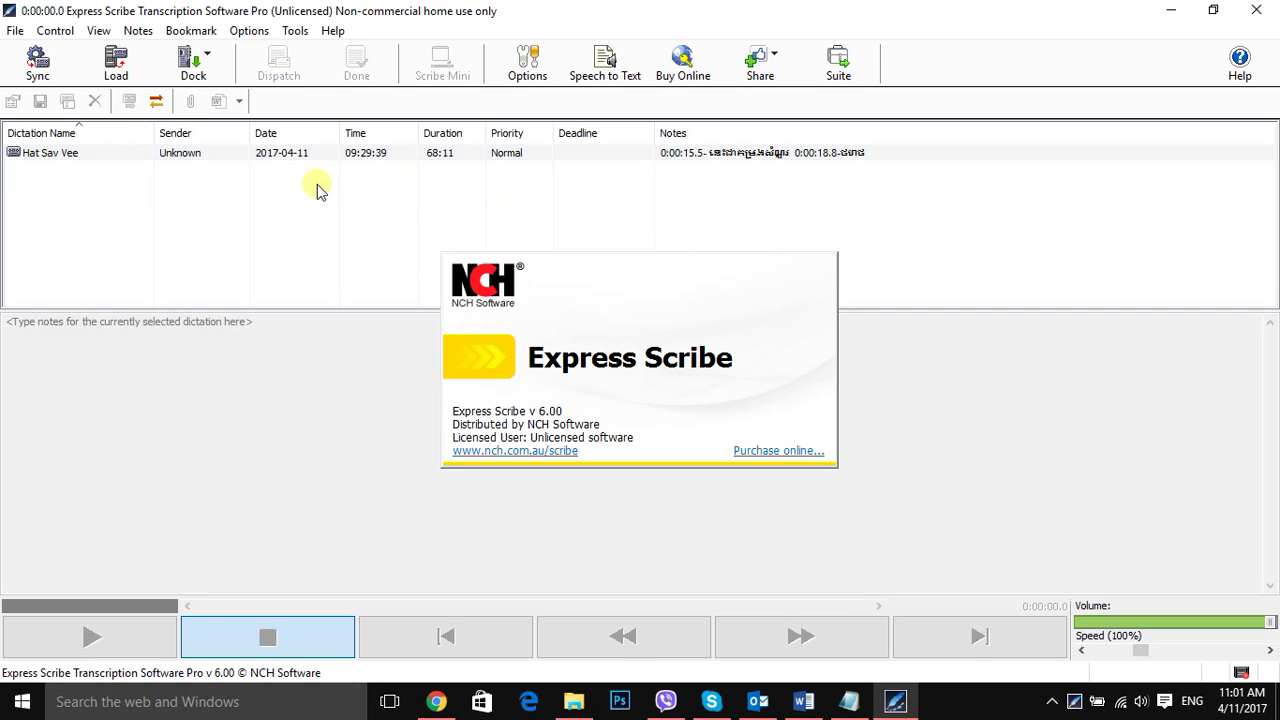
# Delete the existing dictation from the dictation list and confirm its removal
pyautogui.click(229, 152)
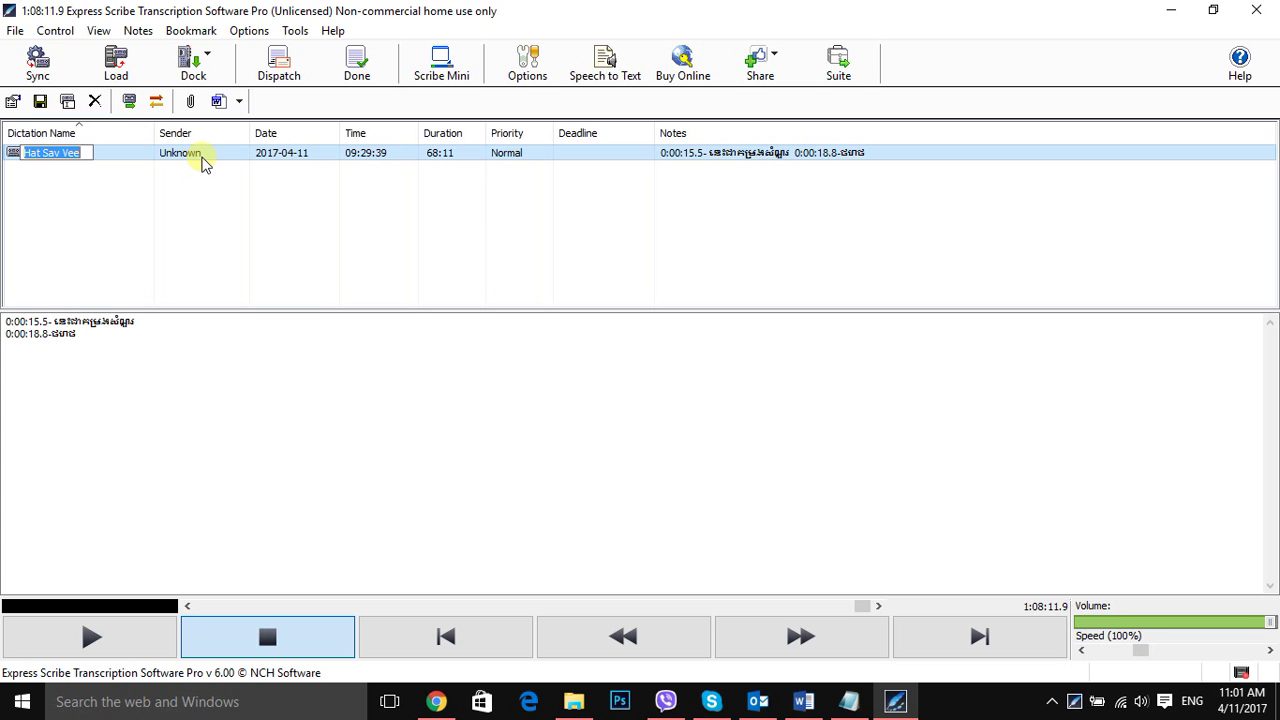
pyautogui.press('Escape')
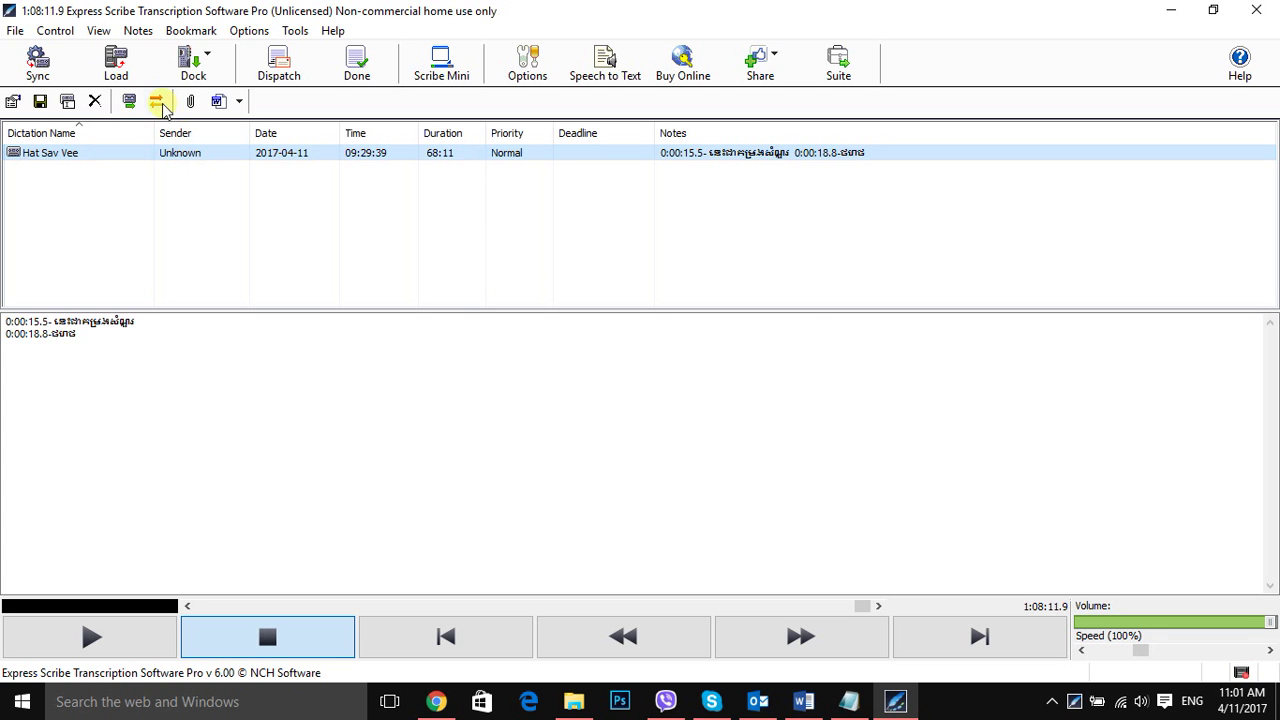
pyautogui.click(95, 101)
pyautogui.click(680, 378)
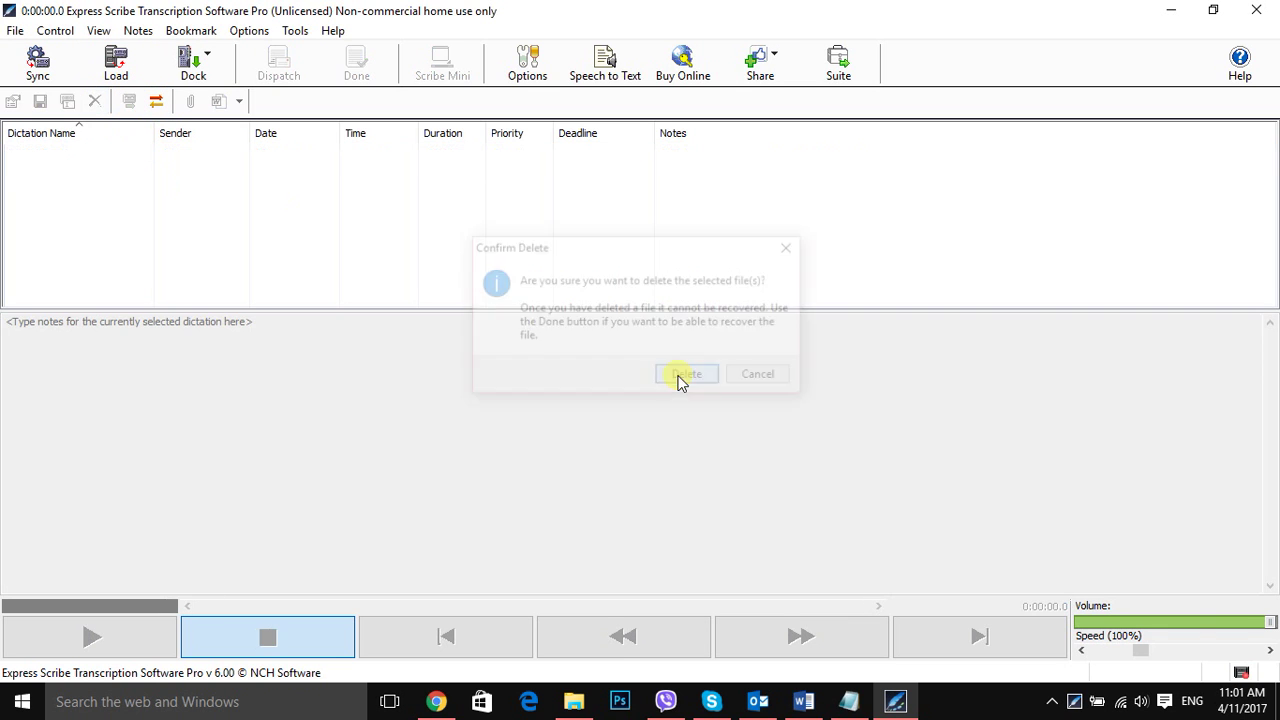
# Load the .amr audio file from the desktop into the dictation list, shrinking the window to reach it and maximizing it again
pyautogui.click(1213, 10)
pyautogui.moveTo(755, 120); pyautogui.dragTo(532, 175)
pyautogui.moveTo(757, 398); pyautogui.dragTo(306, 323)
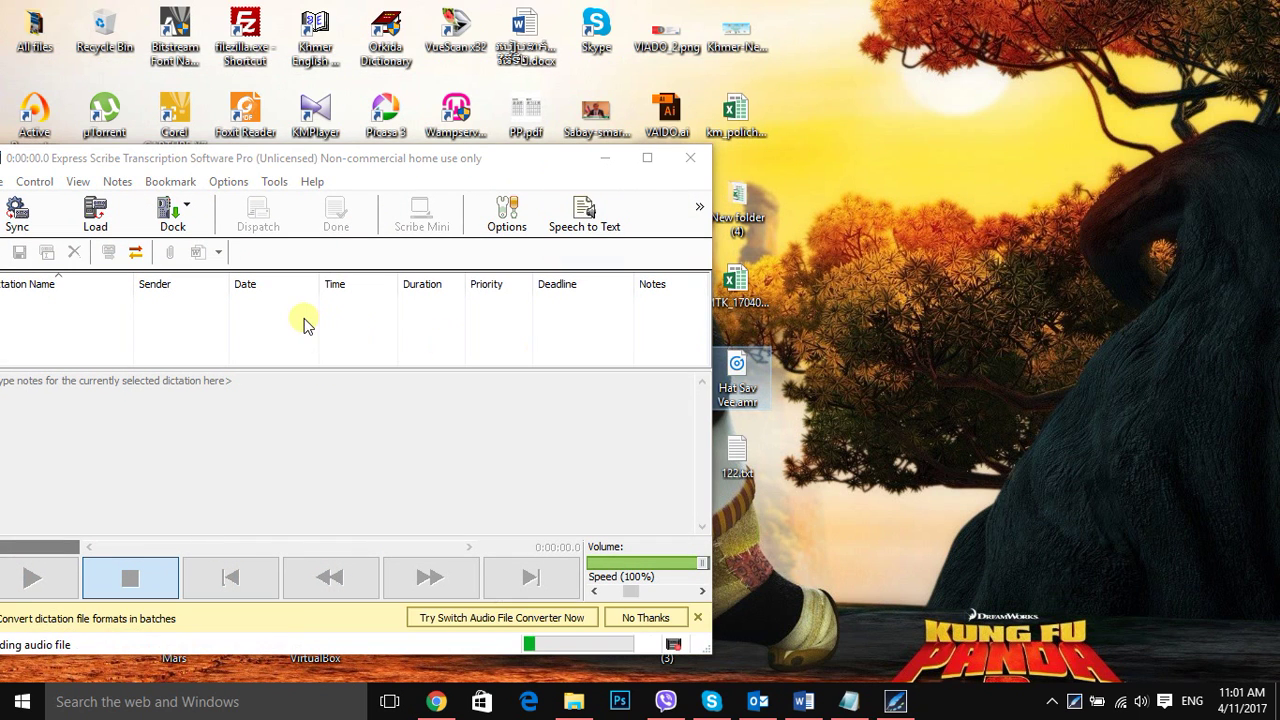
pyautogui.click(647, 159)
# Examine the available commands for loading files, playback control, notes insertion, bookmarks and options while the audio file loads
pyautogui.click(16, 31)
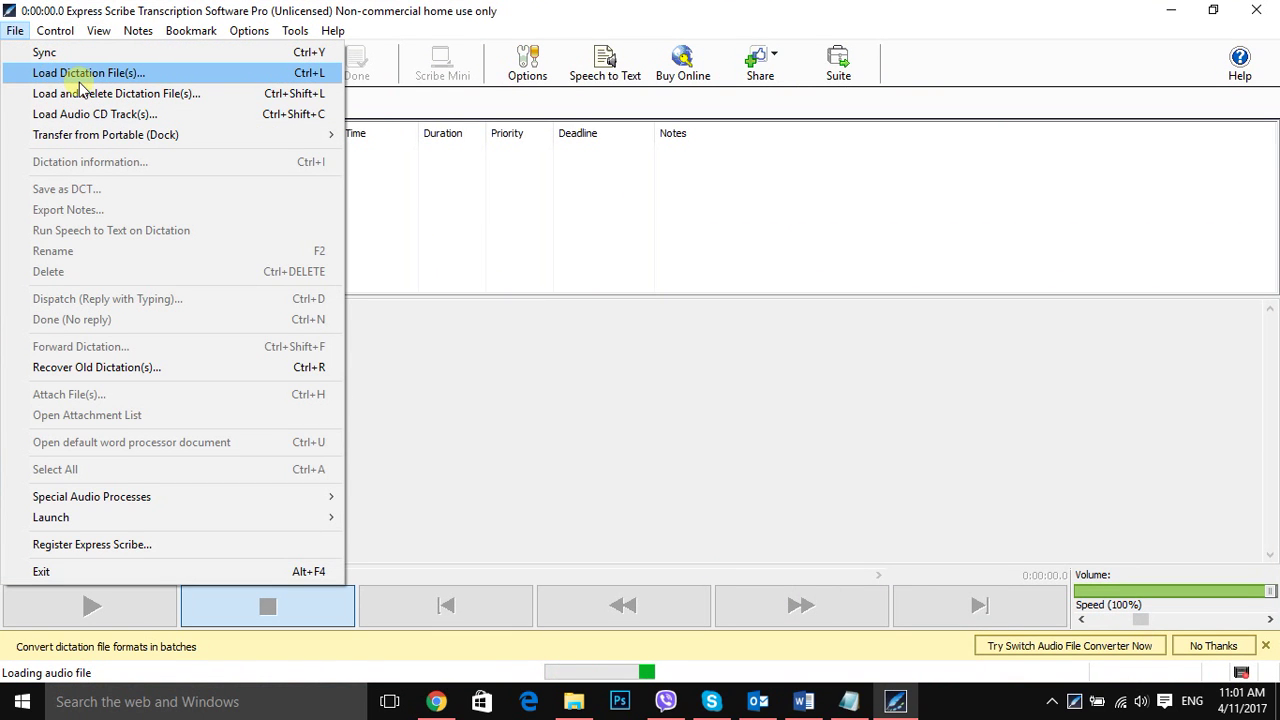
pyautogui.click(362, 143)
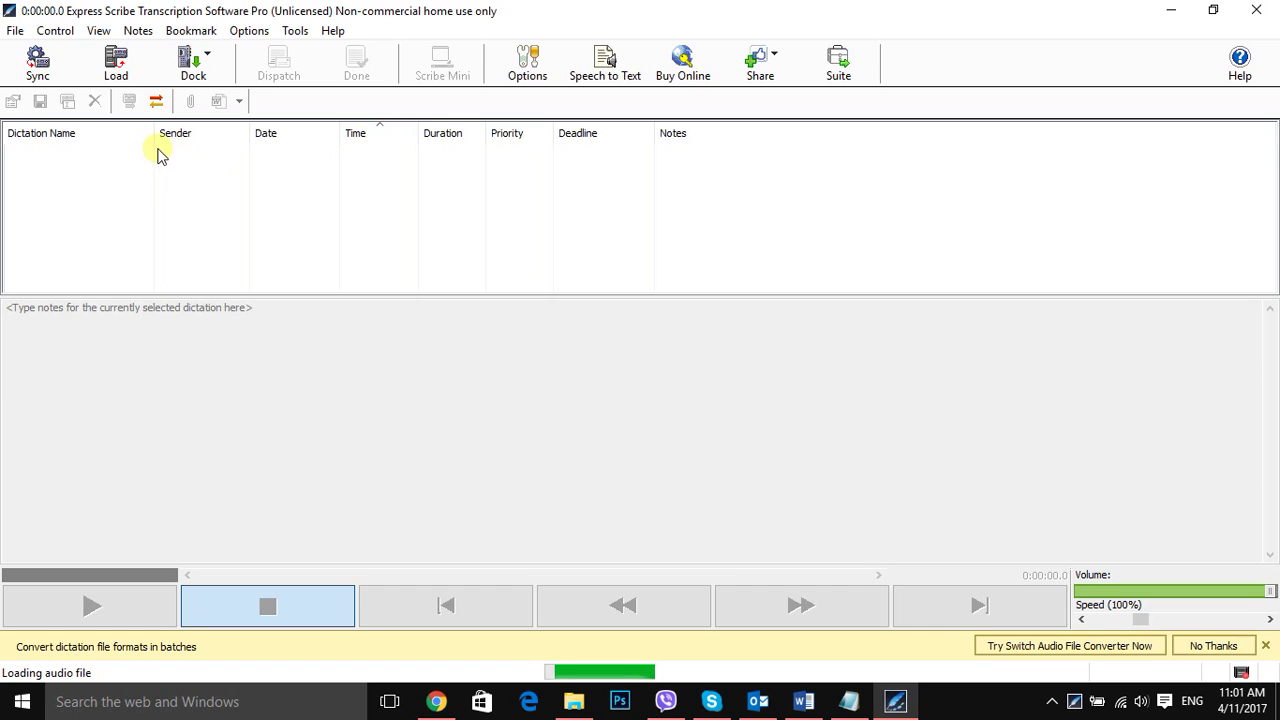
pyautogui.click(380, 134)
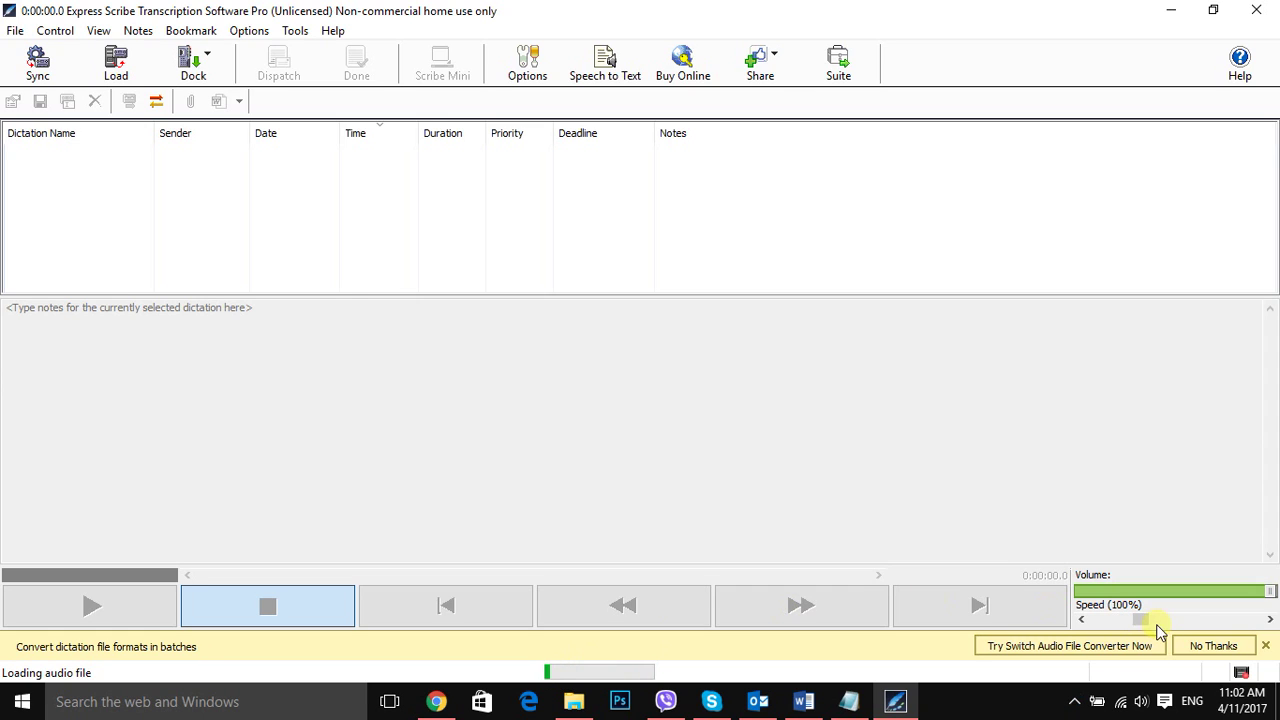
pyautogui.click(136, 33)
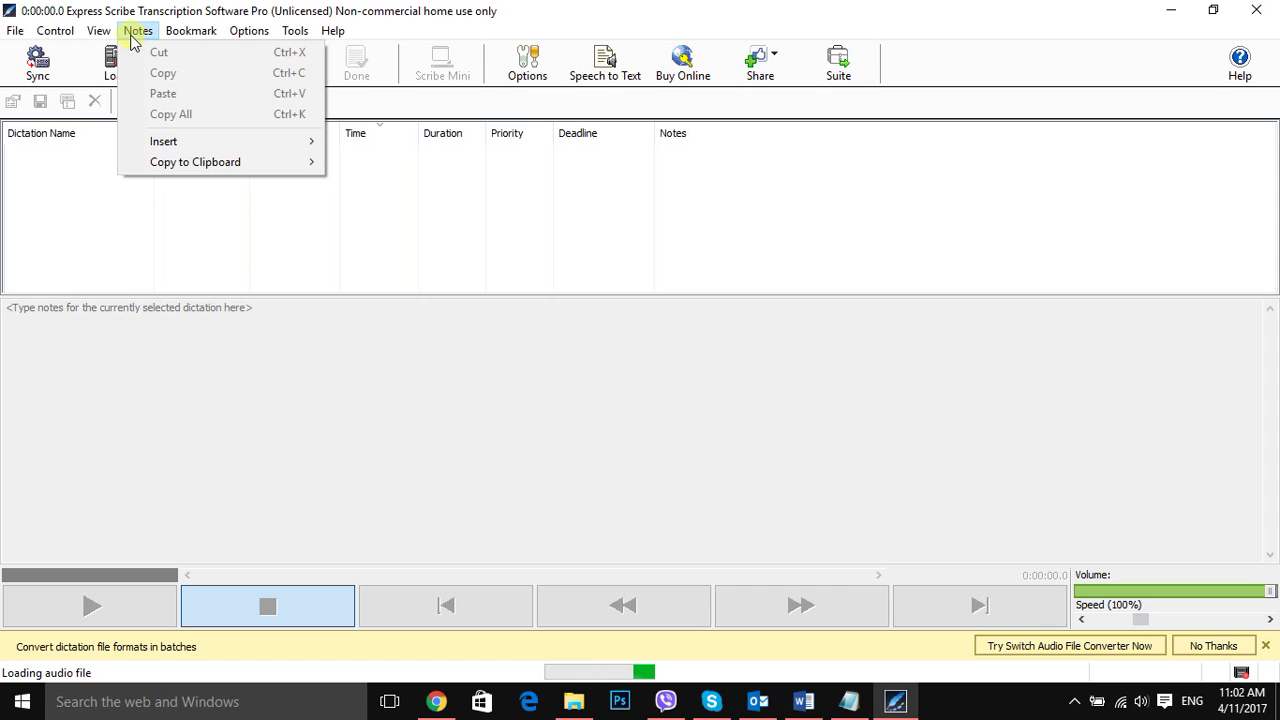
pyautogui.moveTo(60, 33)
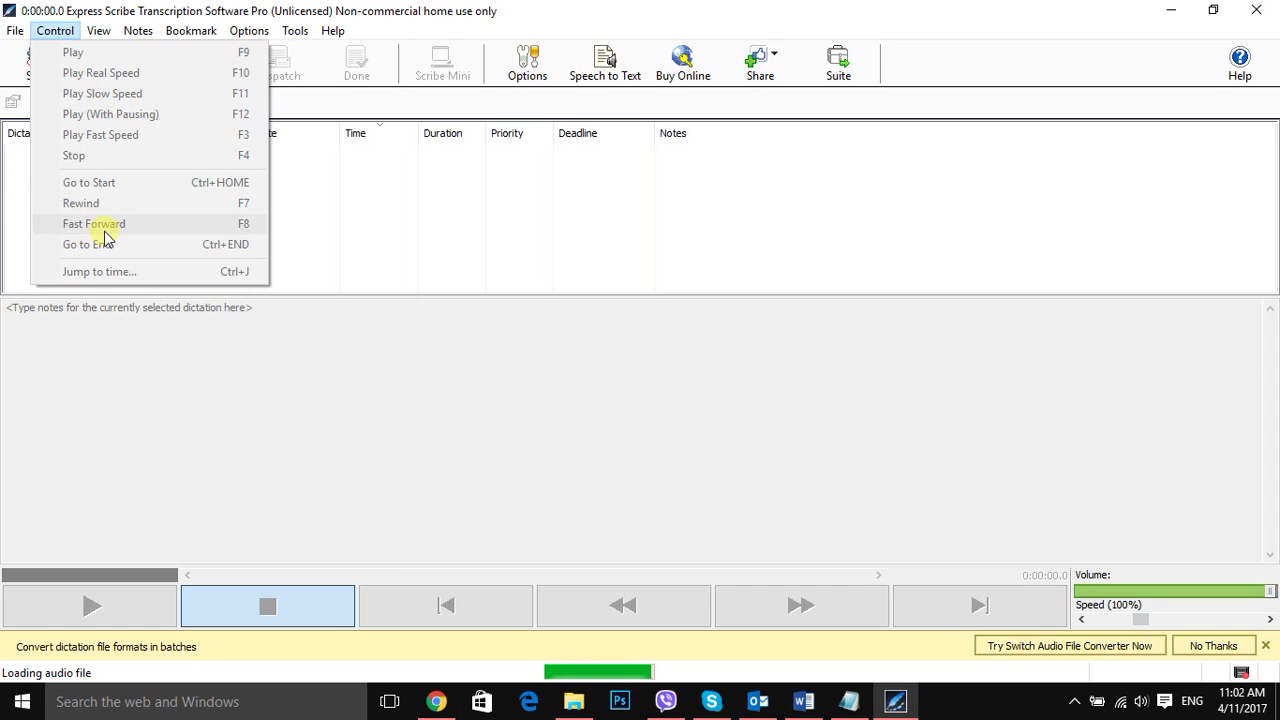
pyautogui.moveTo(133, 31)
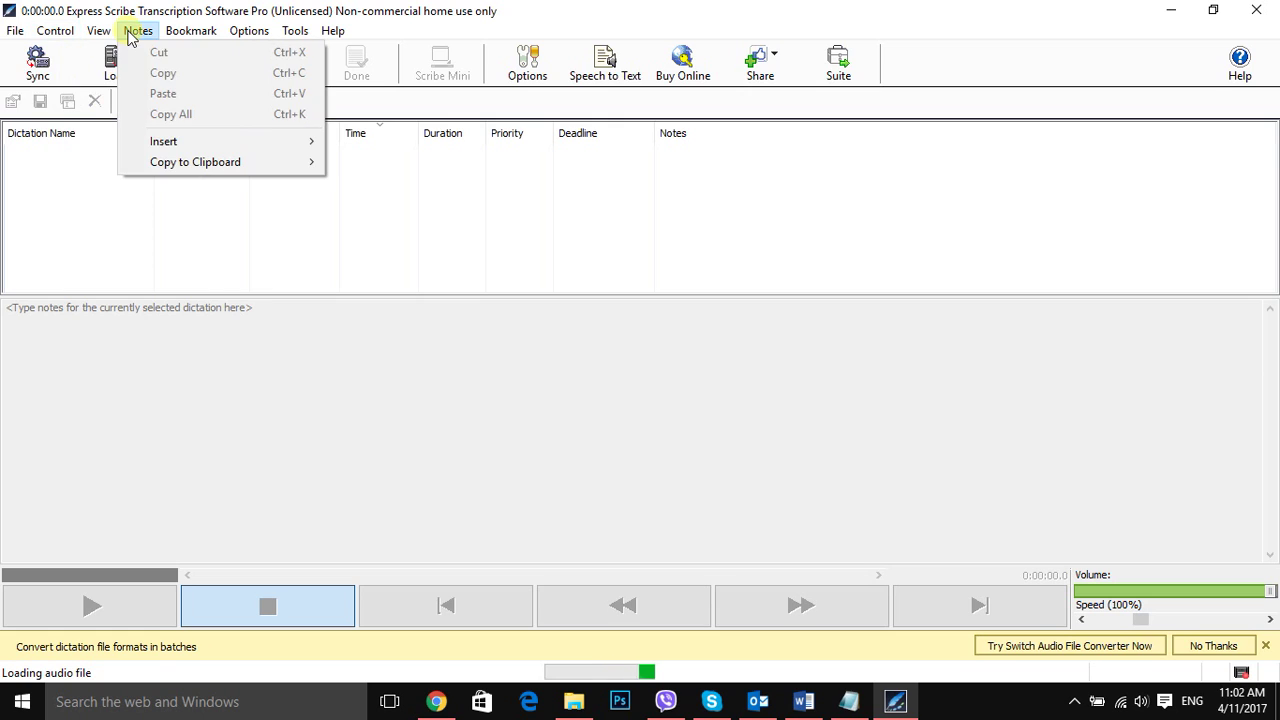
pyautogui.moveTo(155, 143)
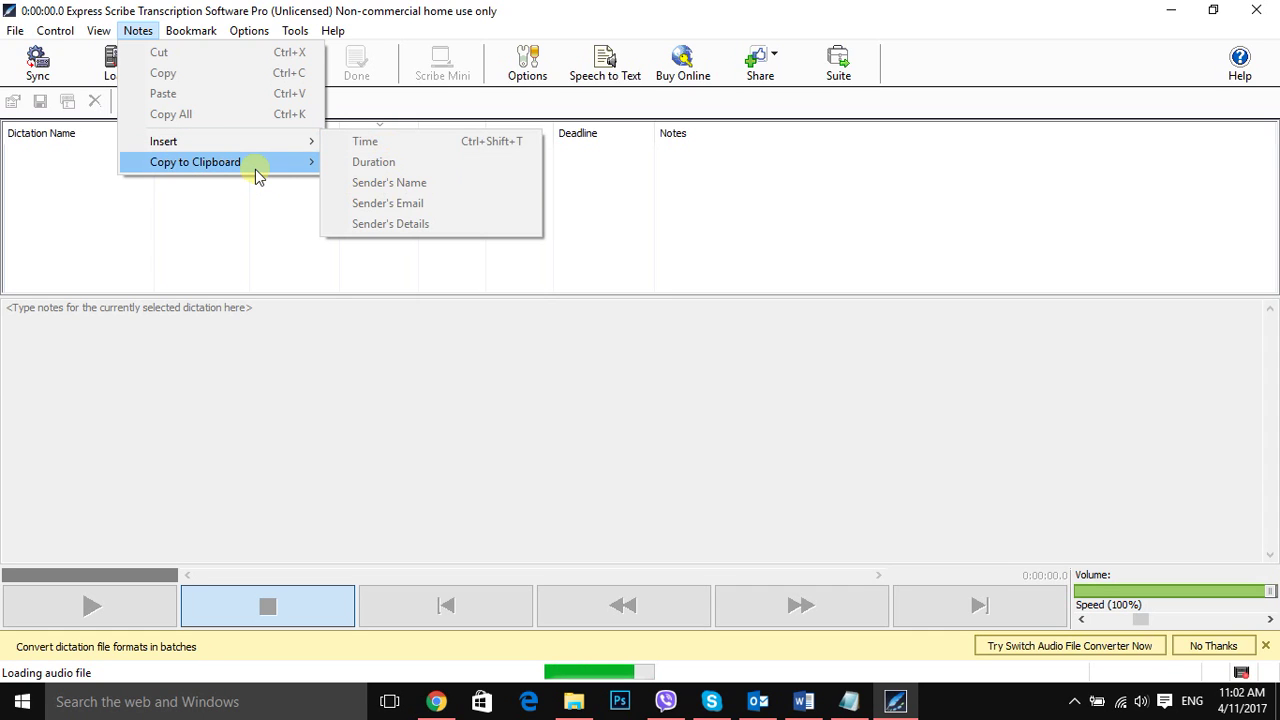
pyautogui.moveTo(243, 163)
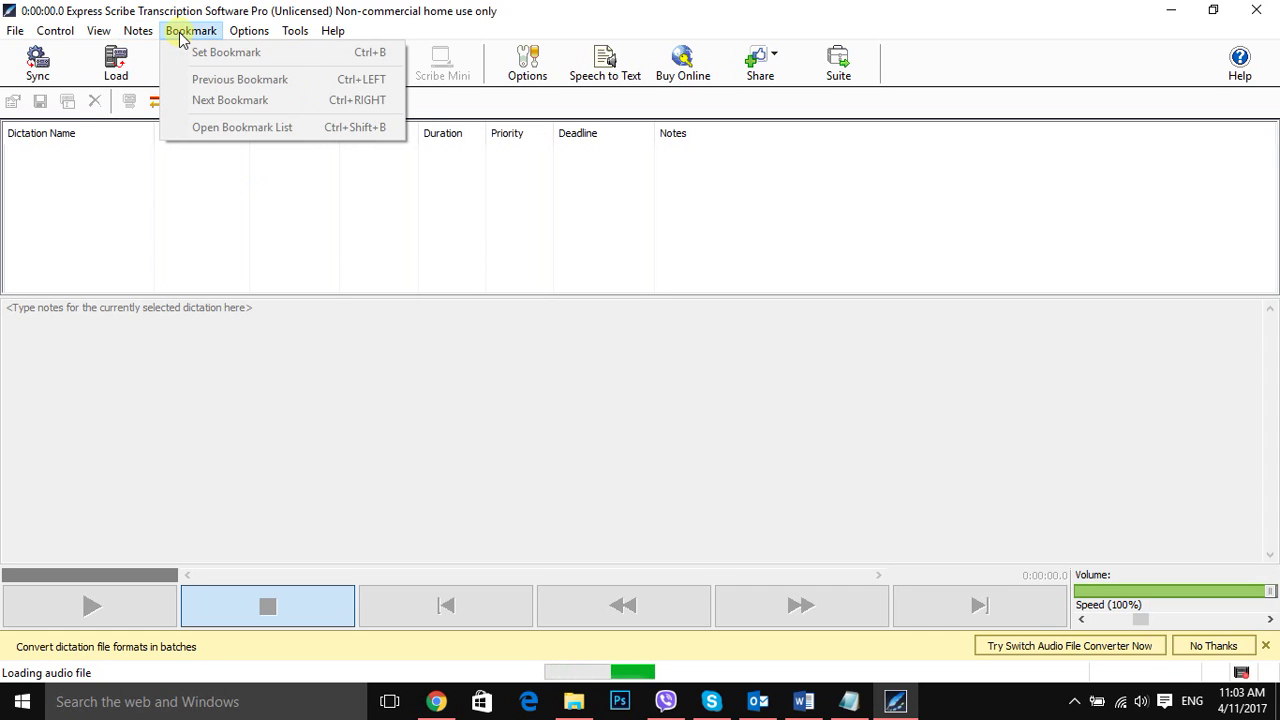
pyautogui.moveTo(258, 38)
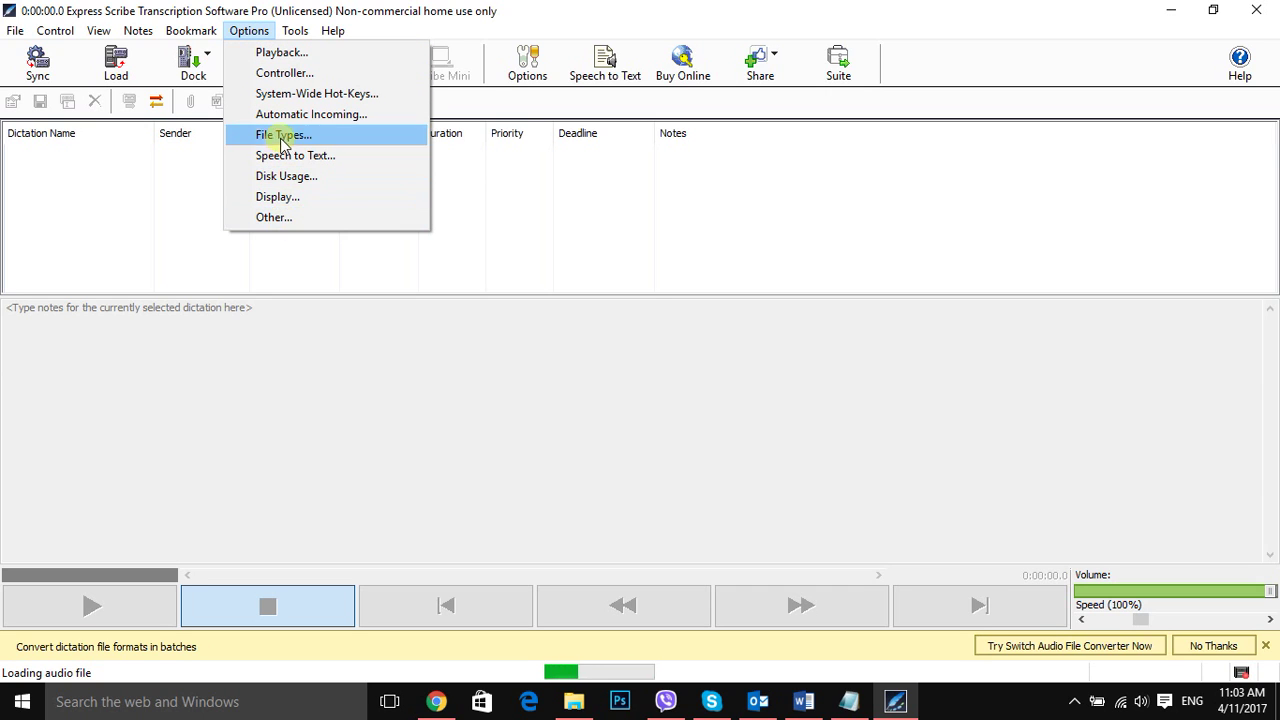
pyautogui.moveTo(203, 38)
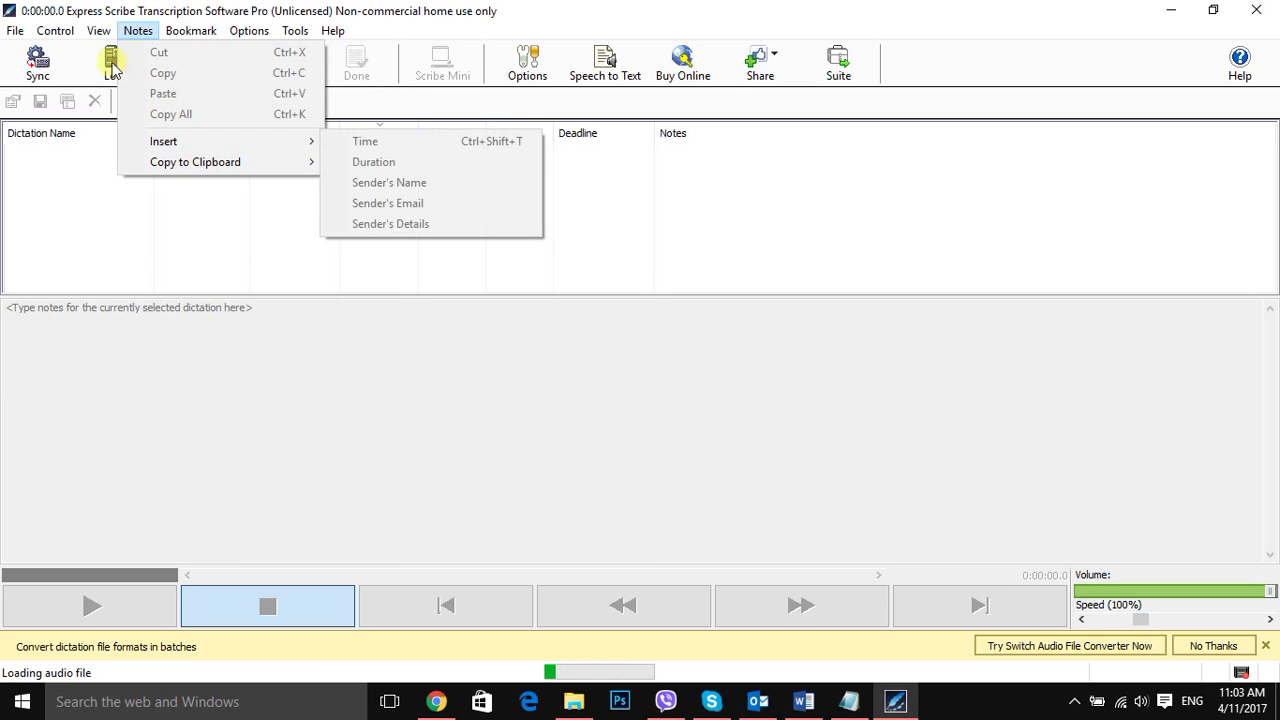
pyautogui.click(330, 335)
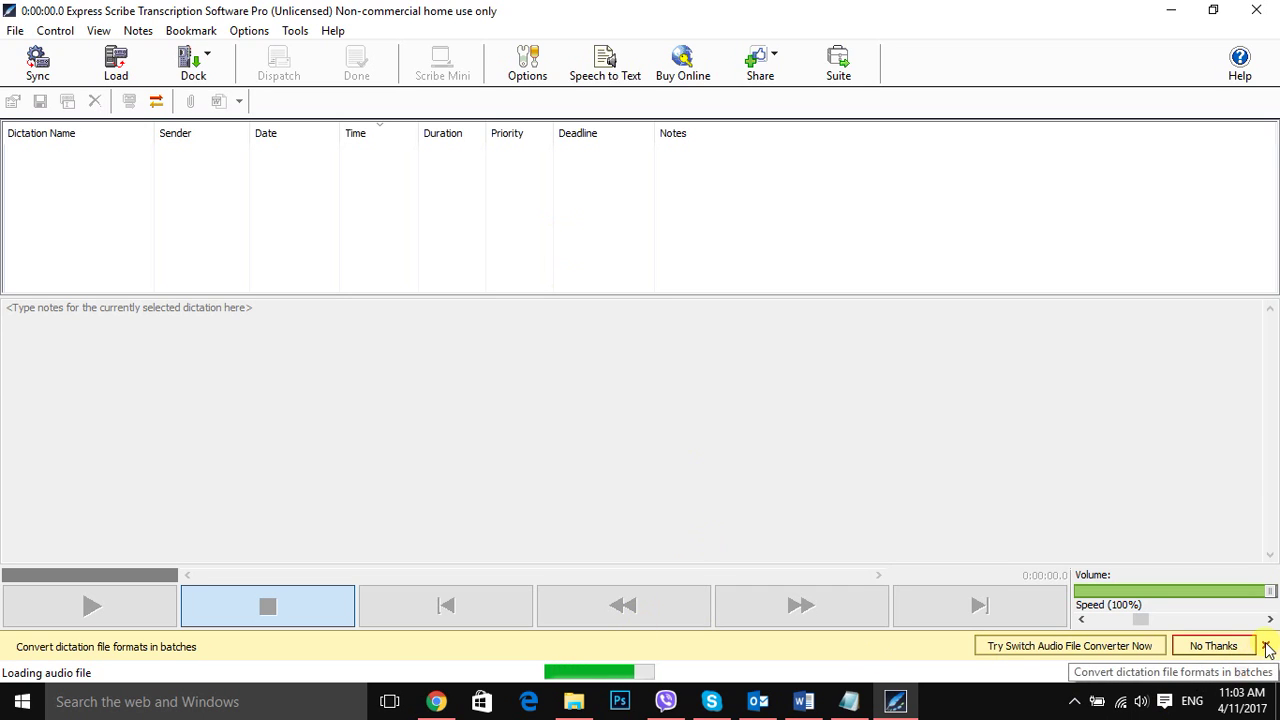
# Dismiss the Switch Audio File Converter offer and the new-dictation notification, keeping the volume at maximum
pyautogui.click(1267, 647)
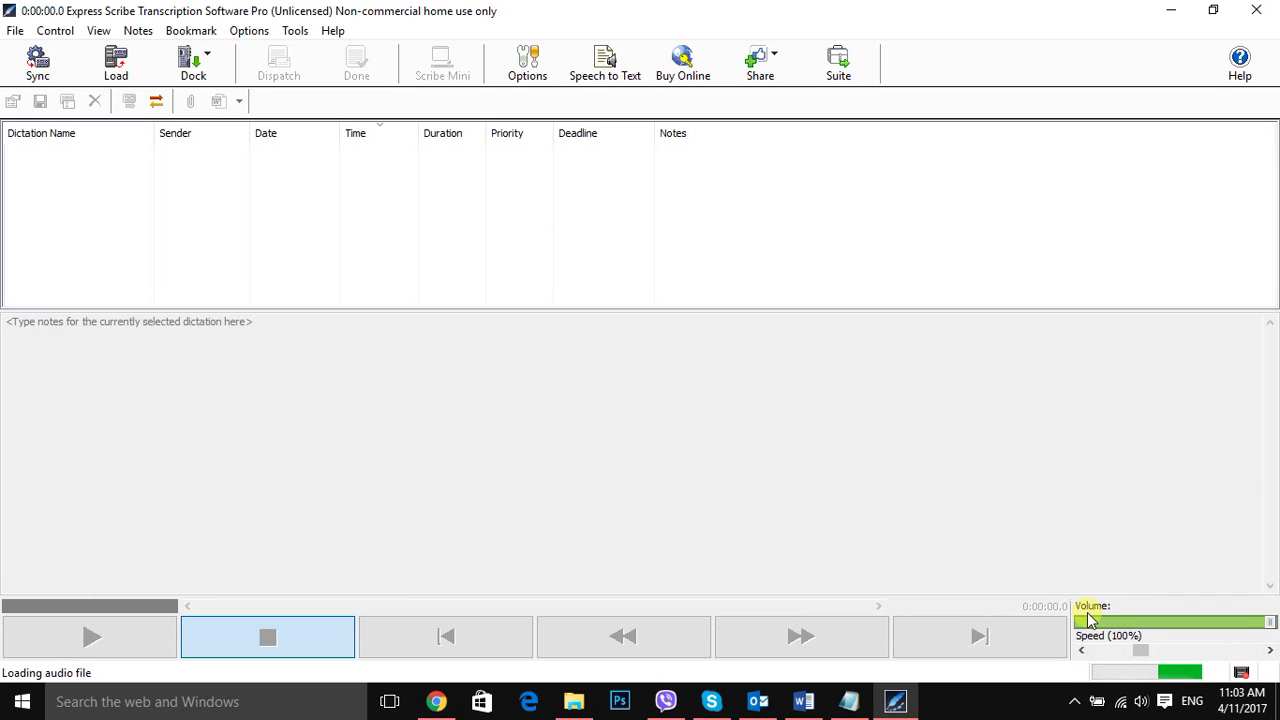
pyautogui.moveTo(1264, 622)
pyautogui.mouseDown()
pyautogui.moveTo(1222, 621)
pyautogui.moveTo(1270, 621)
pyautogui.mouseUp()
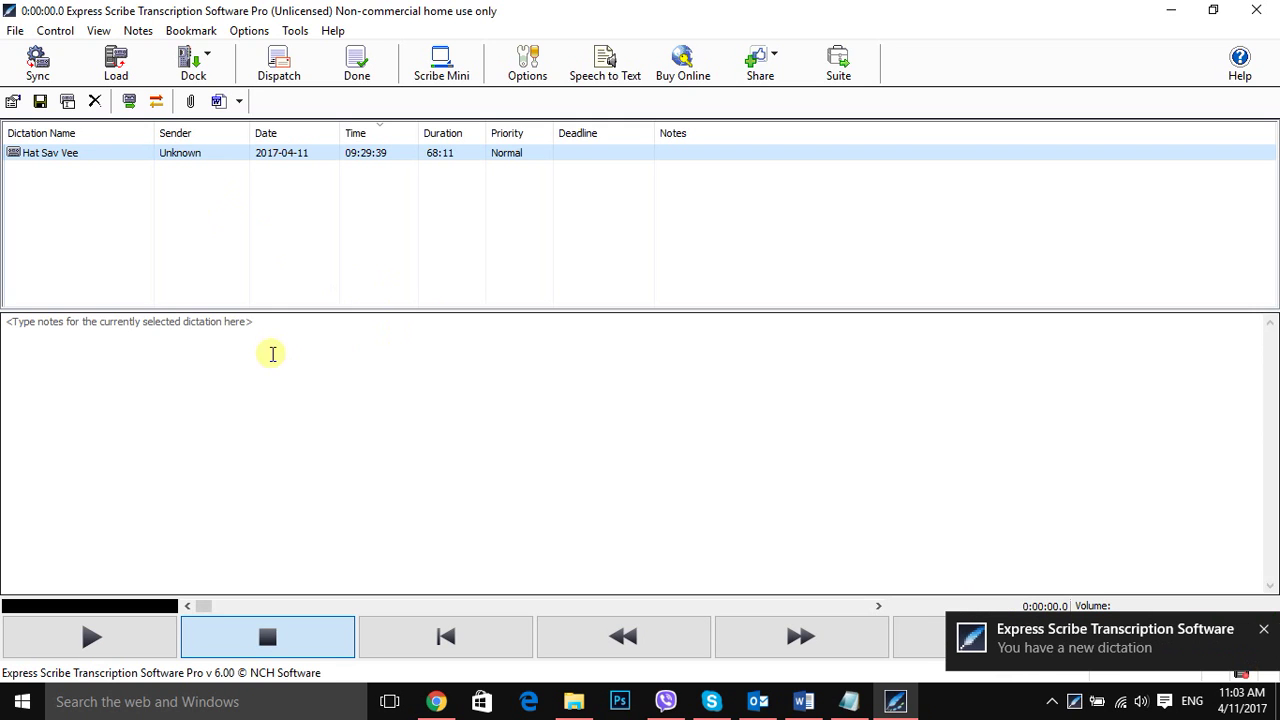
pyautogui.doubleClick(40, 163)
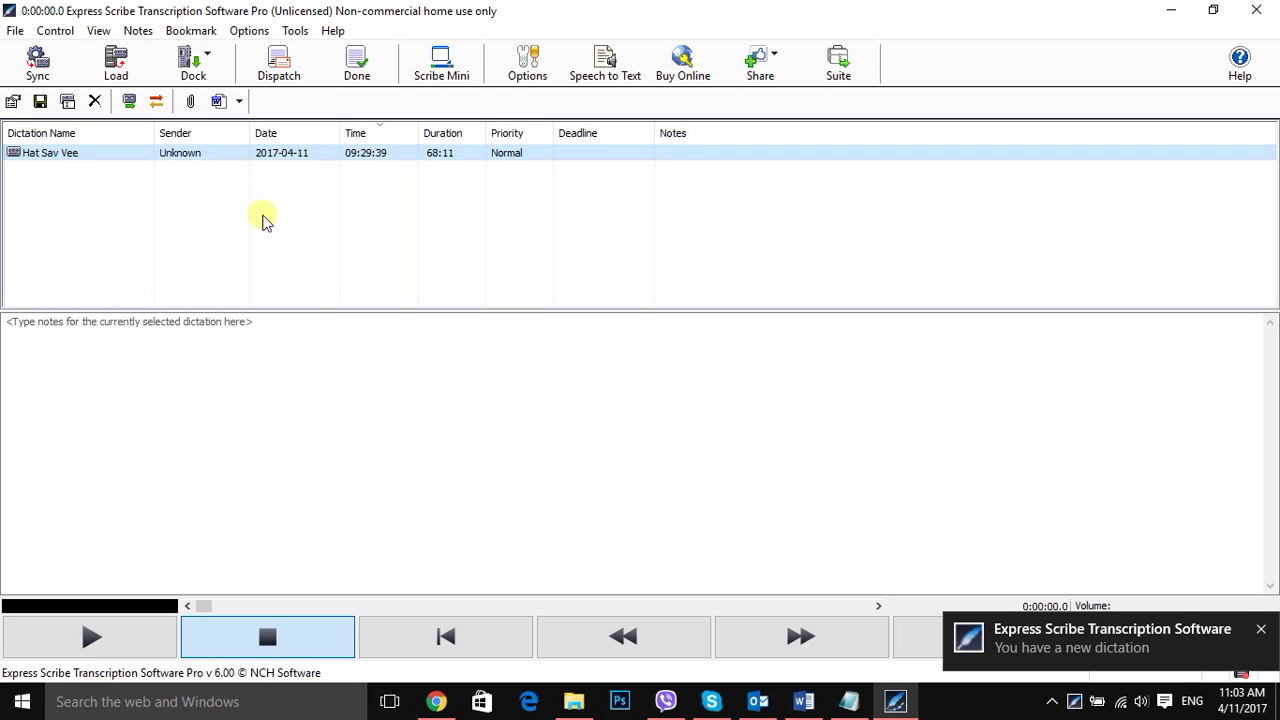
pyautogui.click(1261, 629)
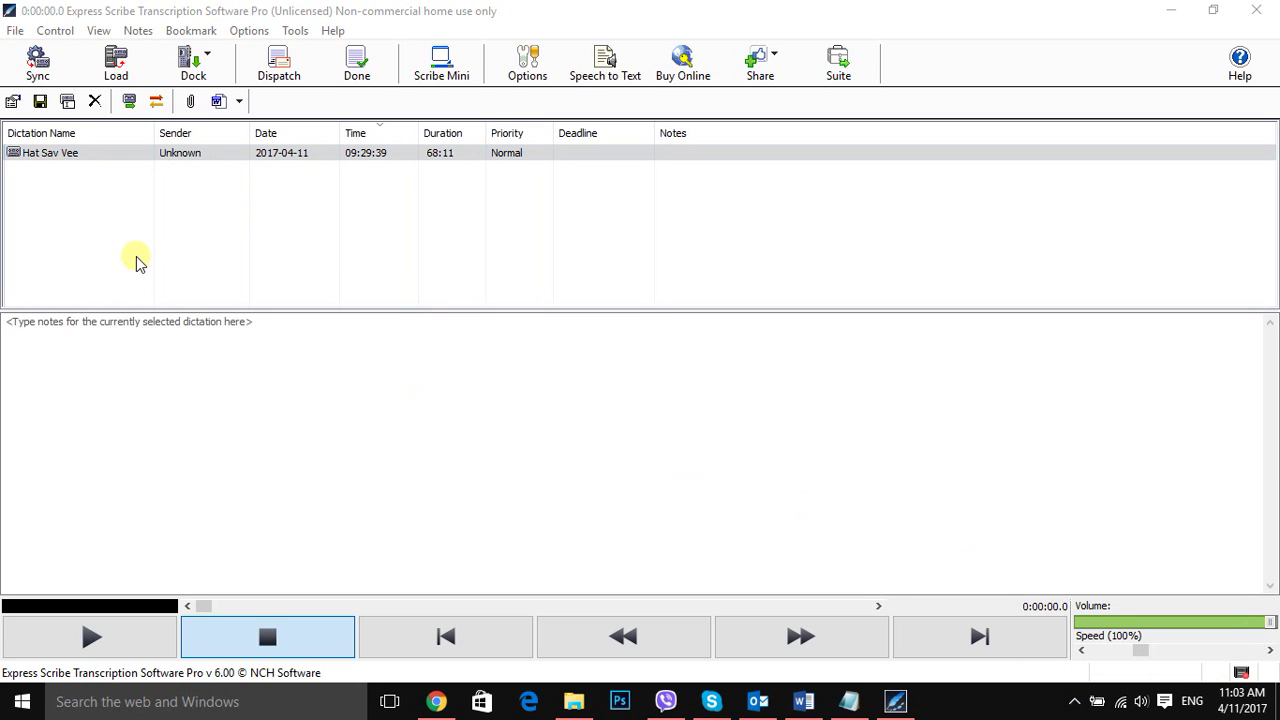
# Play the loaded dictation, stop it at about 0:00:06.1, and insert the current time followed by a hyphen in the notes
pyautogui.click(54, 155)
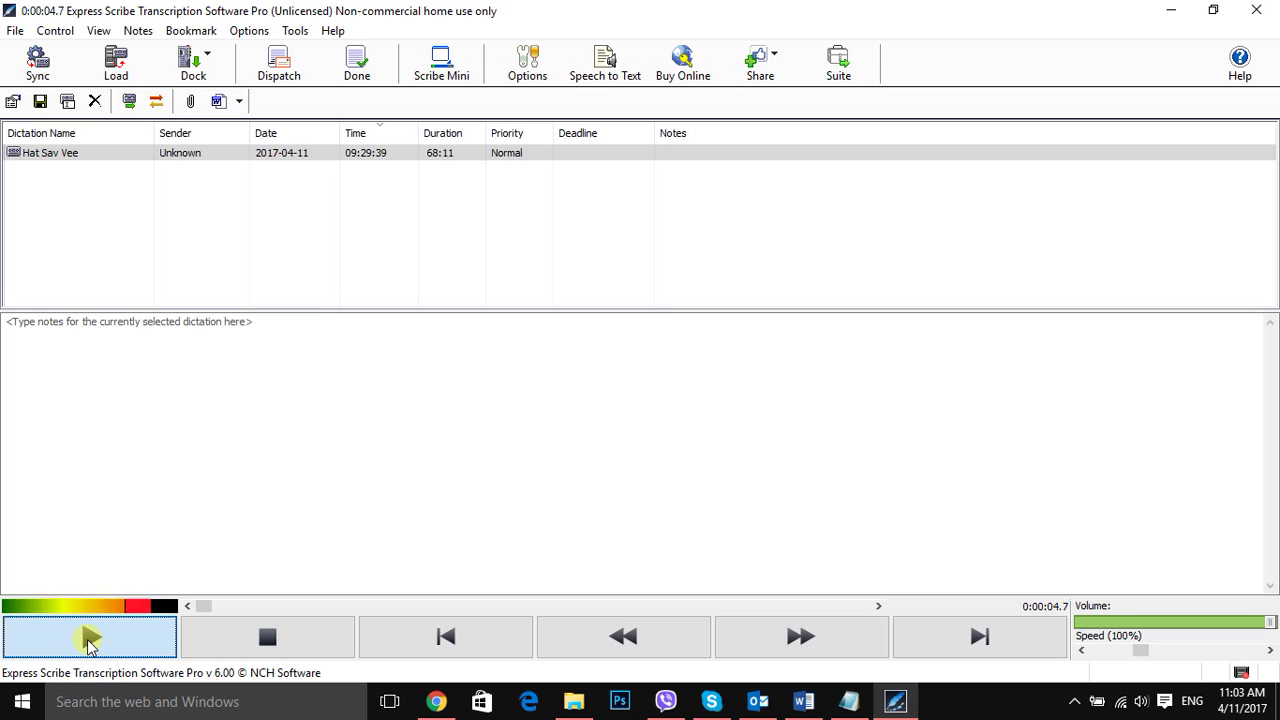
pyautogui.click(214, 651)
pyautogui.click(18, 326)
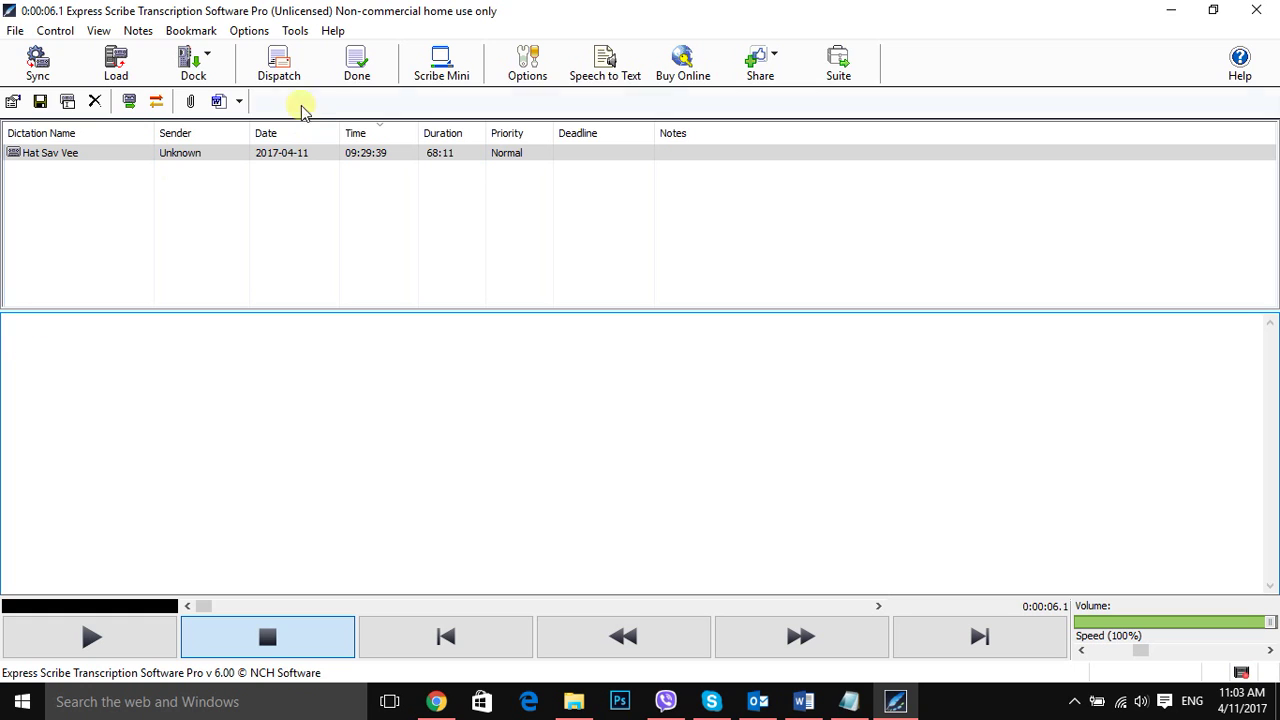
pyautogui.click(140, 31)
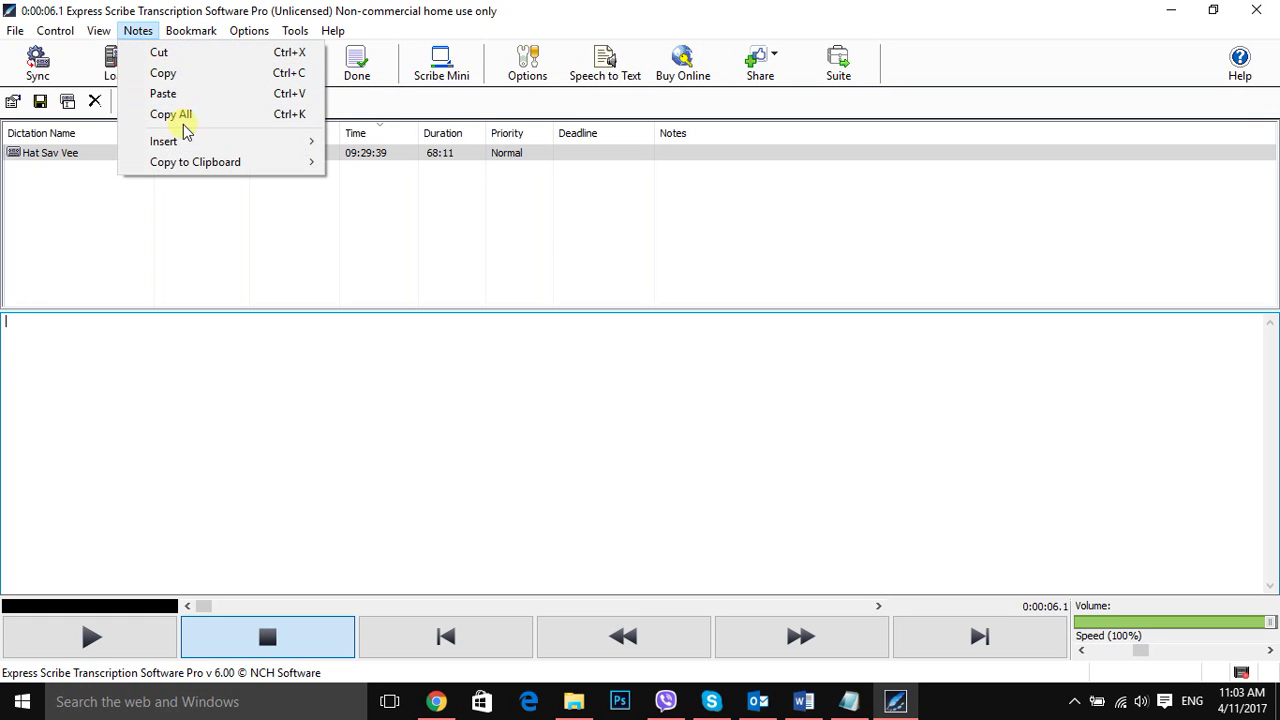
pyautogui.moveTo(191, 147)
pyautogui.click(378, 143)
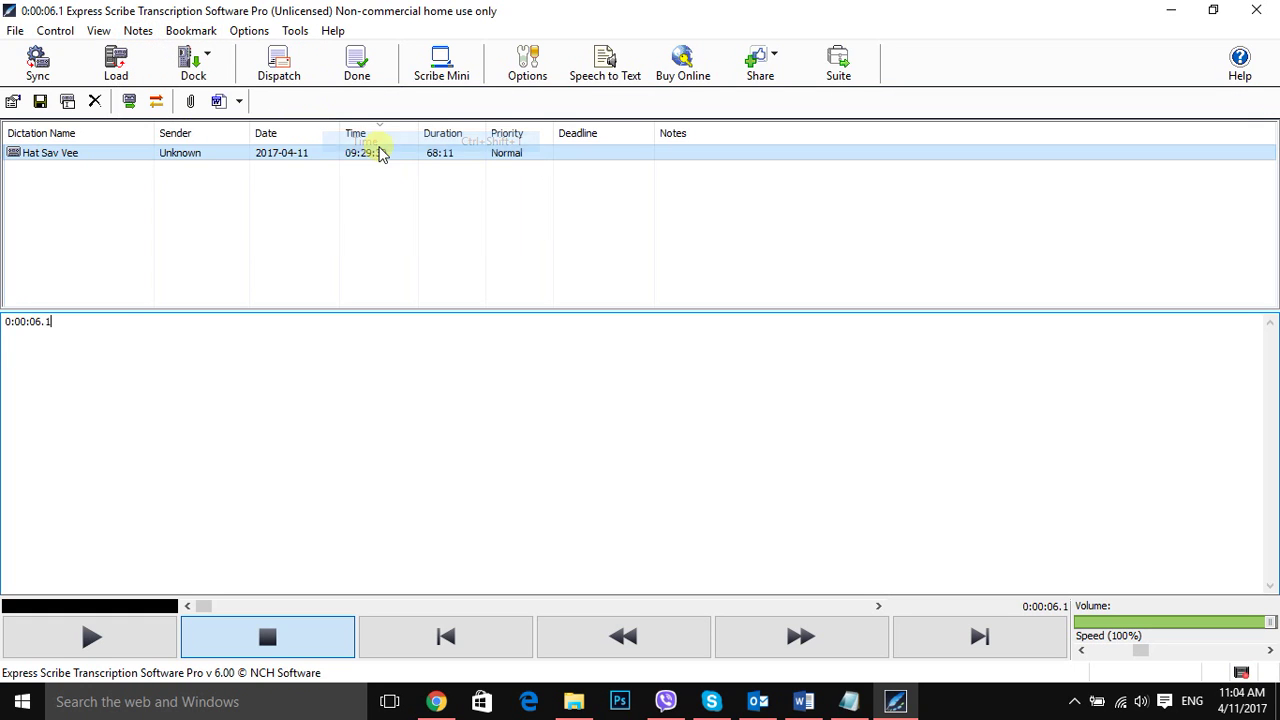
pyautogui.write('-')
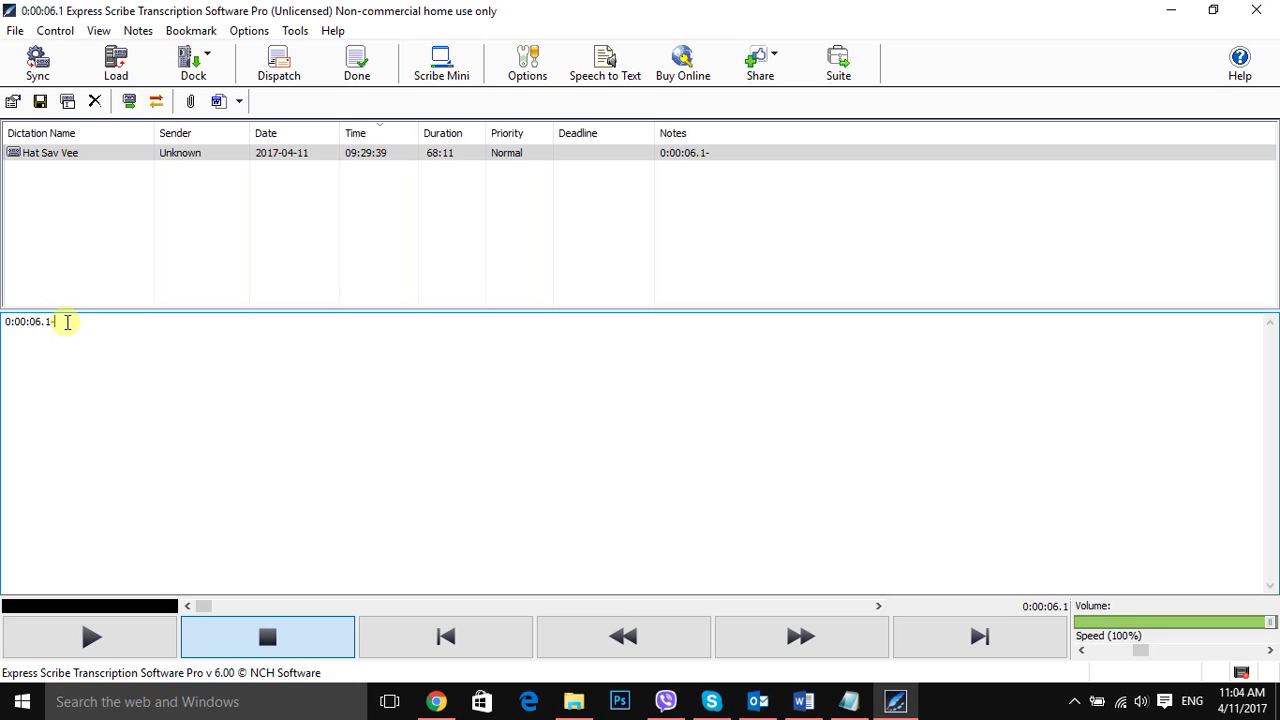
pyautogui.moveTo(67, 322); pyautogui.dragTo(3, 316)
pyautogui.click(103, 326)
pyautogui.click(60, 323)
pyautogui.click(62, 326)
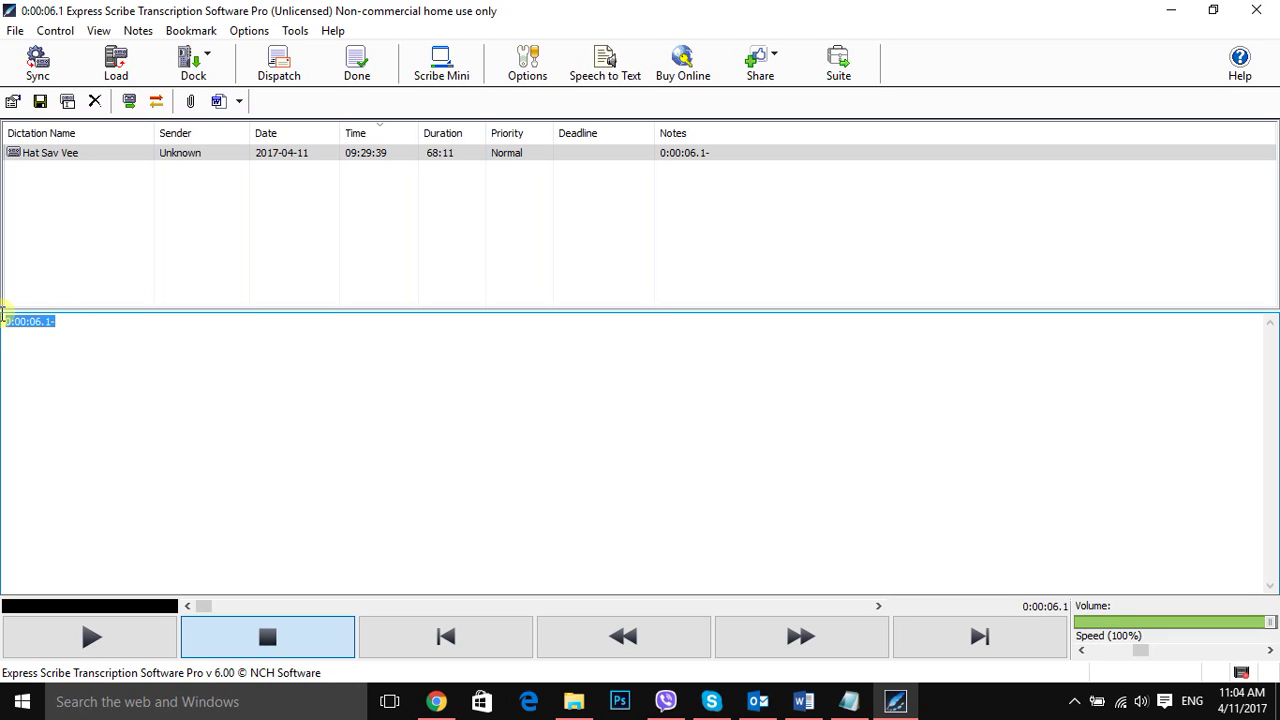
pyautogui.click(49, 320)
pyautogui.moveTo(56, 326); pyautogui.dragTo(6, 321)
pyautogui.click(57, 323)
pyautogui.click(60, 322)
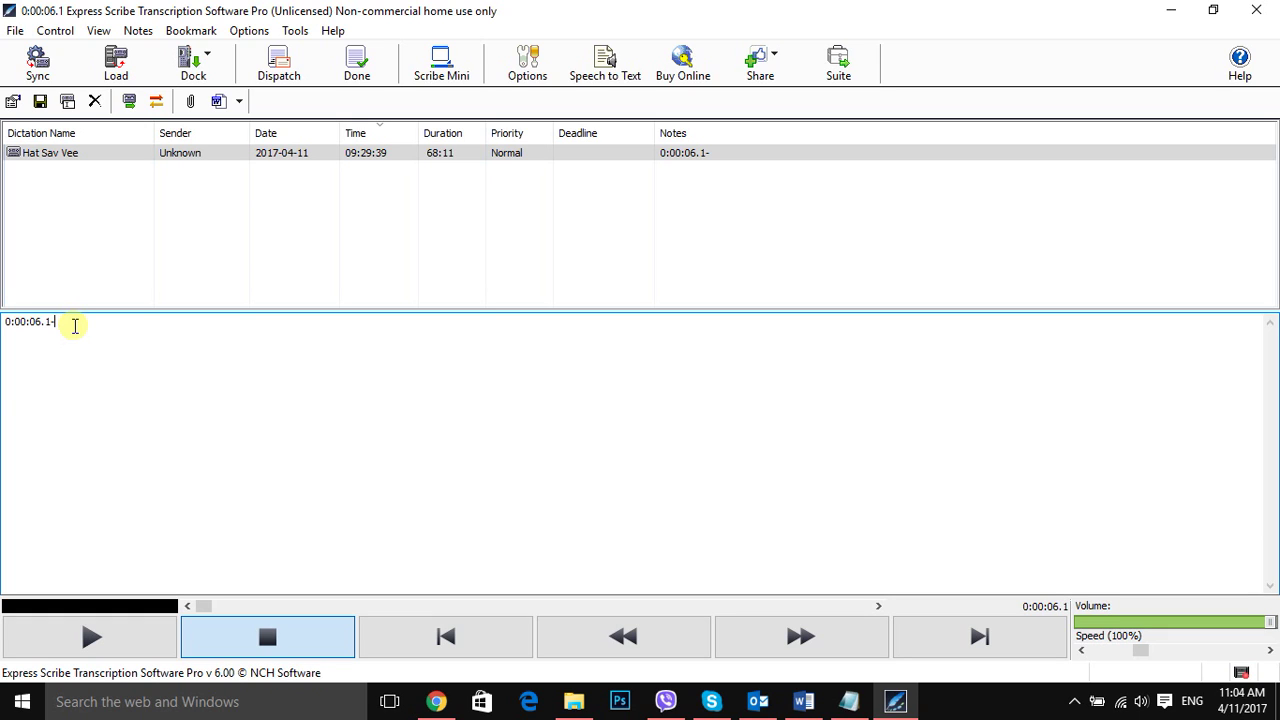
# Add Khmer sample text beginning with "តើអ្នក" after the time stamp and copy the entire note
pyautogui.write('ক')
pyautogui.write('លញ្ញលញ្ញល')
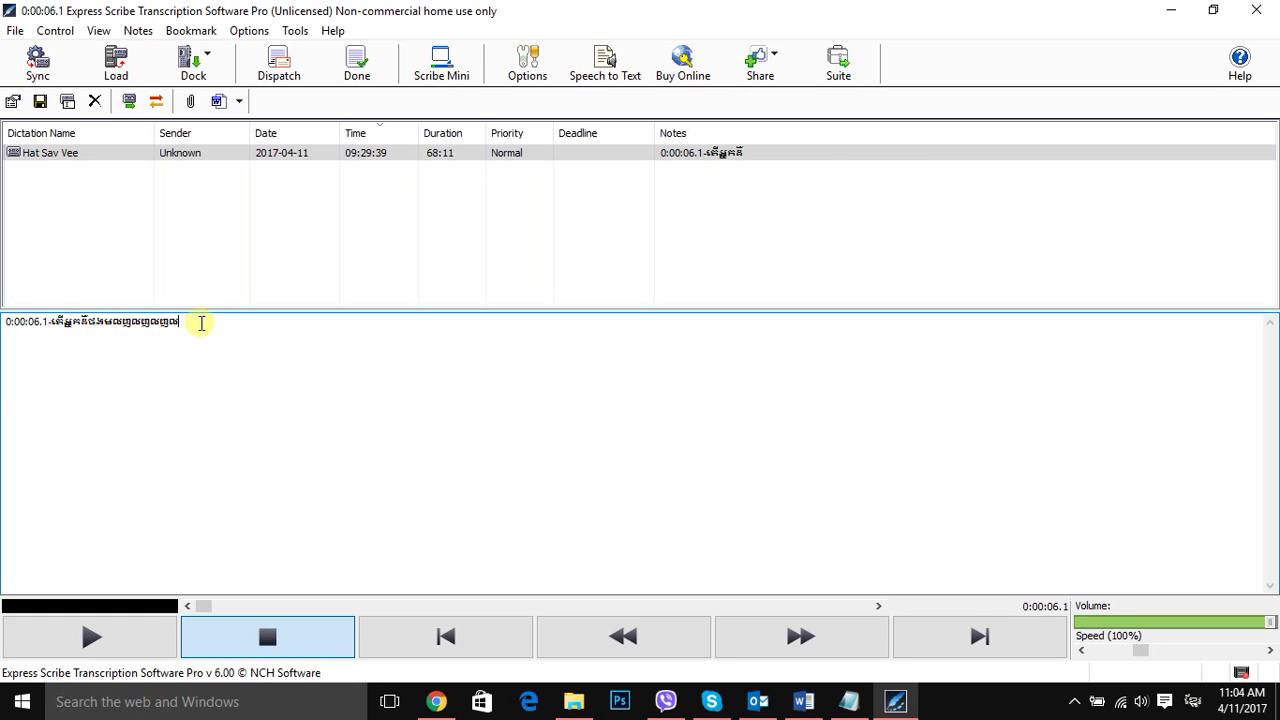
pyautogui.hotkey('ctrl', 'a')
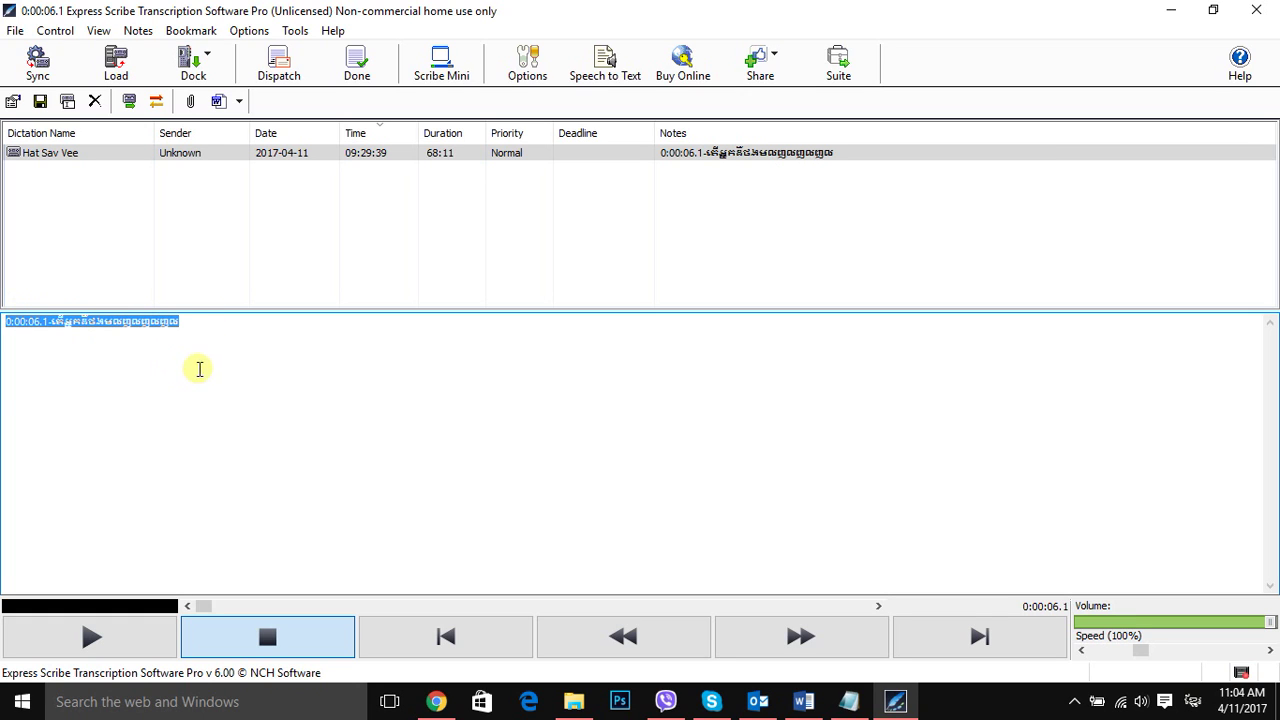
pyautogui.rightClick(166, 321)
pyautogui.click(196, 382)
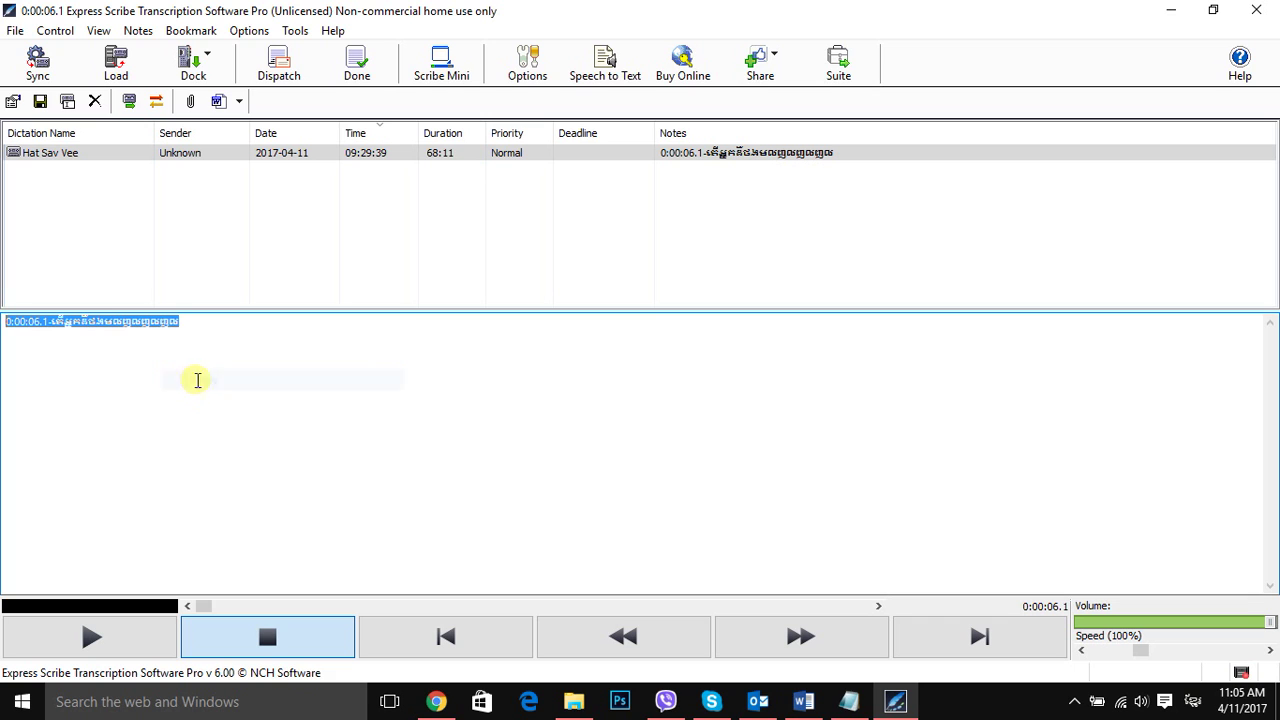
pyautogui.click(197, 332)
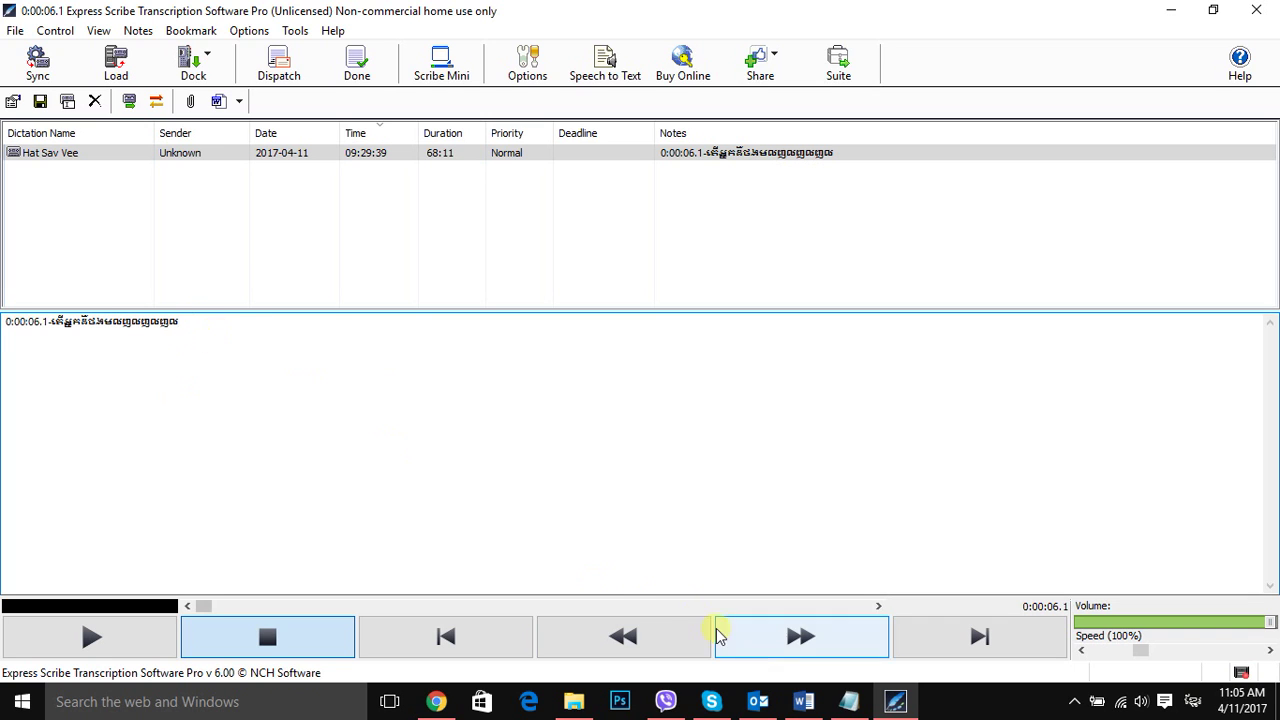
# Switch to the Notepad file 122.txt, replace all its text with the copied time-stamped Khmer note, and save the file
pyautogui.click(845, 700)
pyautogui.moveTo(232, 222); pyautogui.dragTo(137, 209)
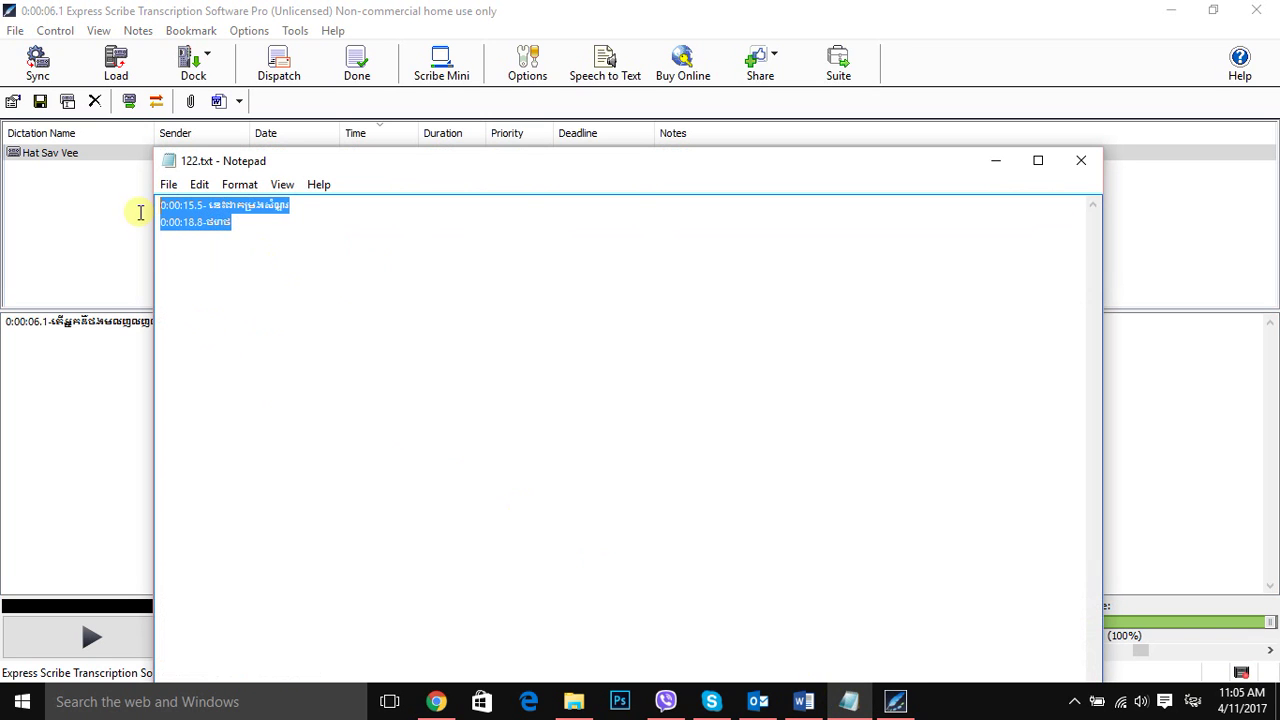
pyautogui.rightClick(196, 225)
pyautogui.click(238, 299)
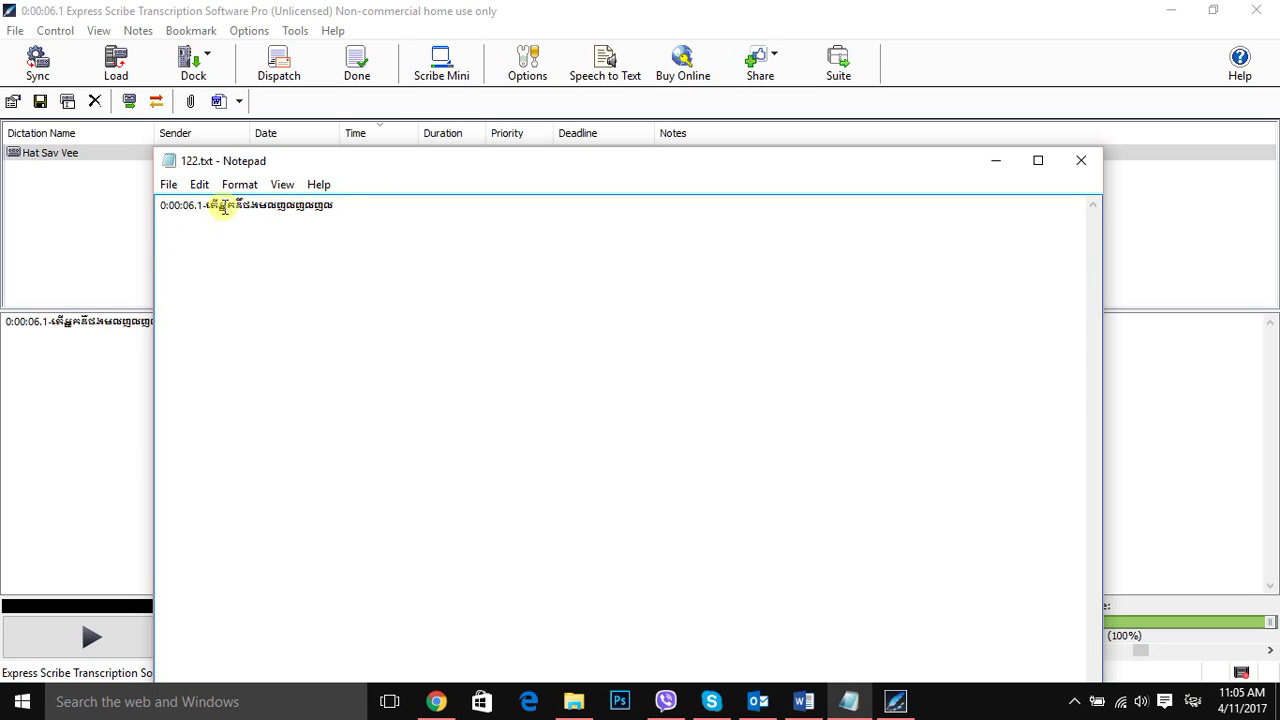
pyautogui.click(170, 185)
pyautogui.click(190, 245)
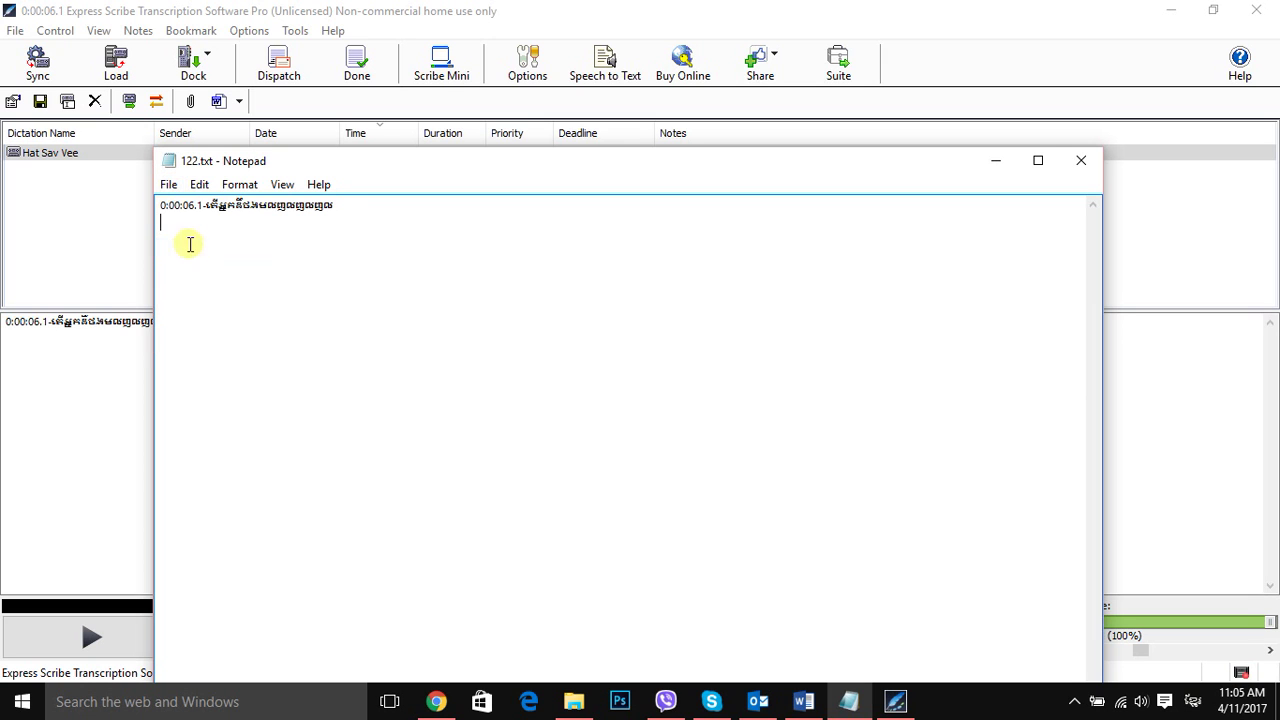
# Examine the Save As encoding choices for 122.txt, keep Unicode, and cancel without saving a copy
pyautogui.click(170, 185)
pyautogui.click(201, 268)
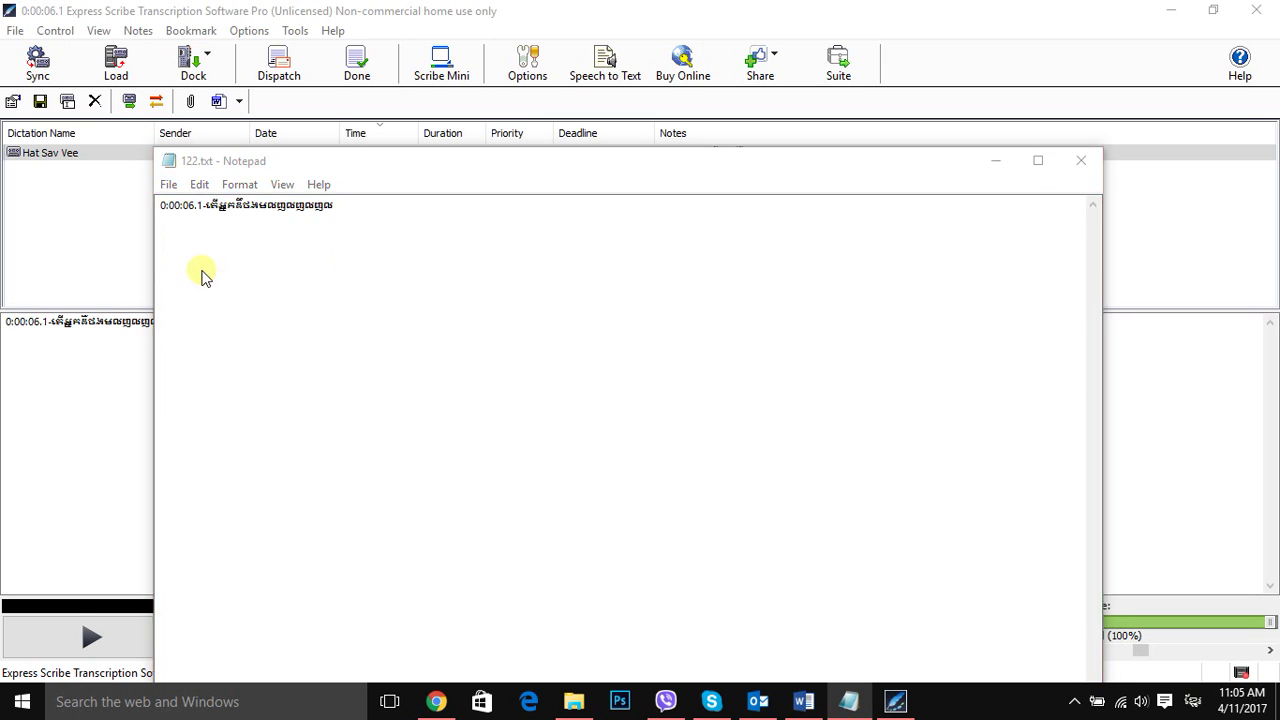
pyautogui.click(1010, 651)
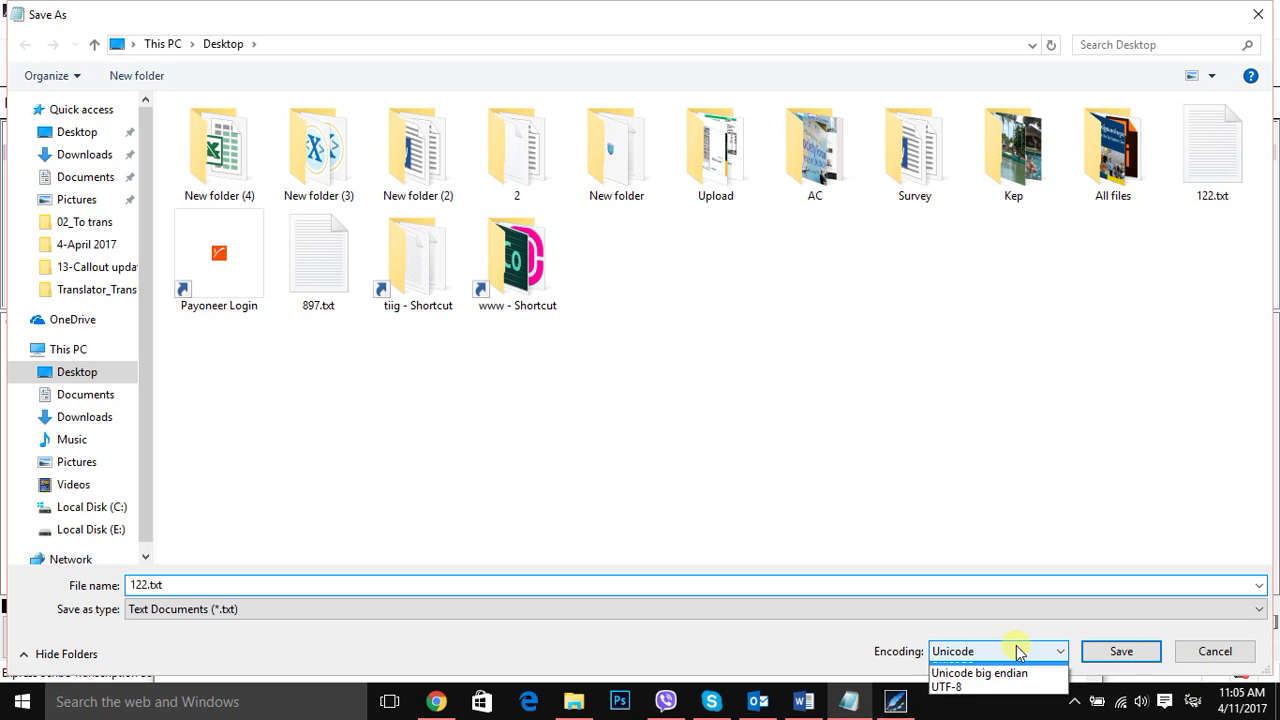
pyautogui.click(950, 656)
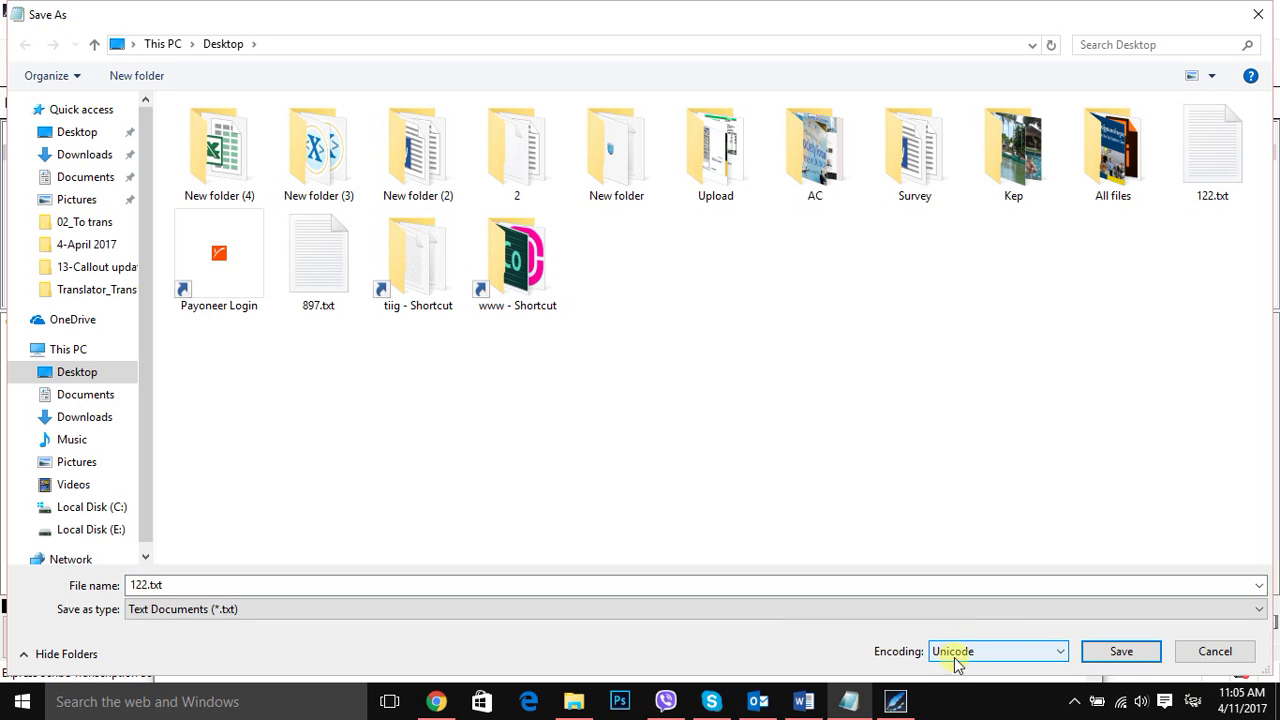
pyautogui.doubleClick(194, 580)
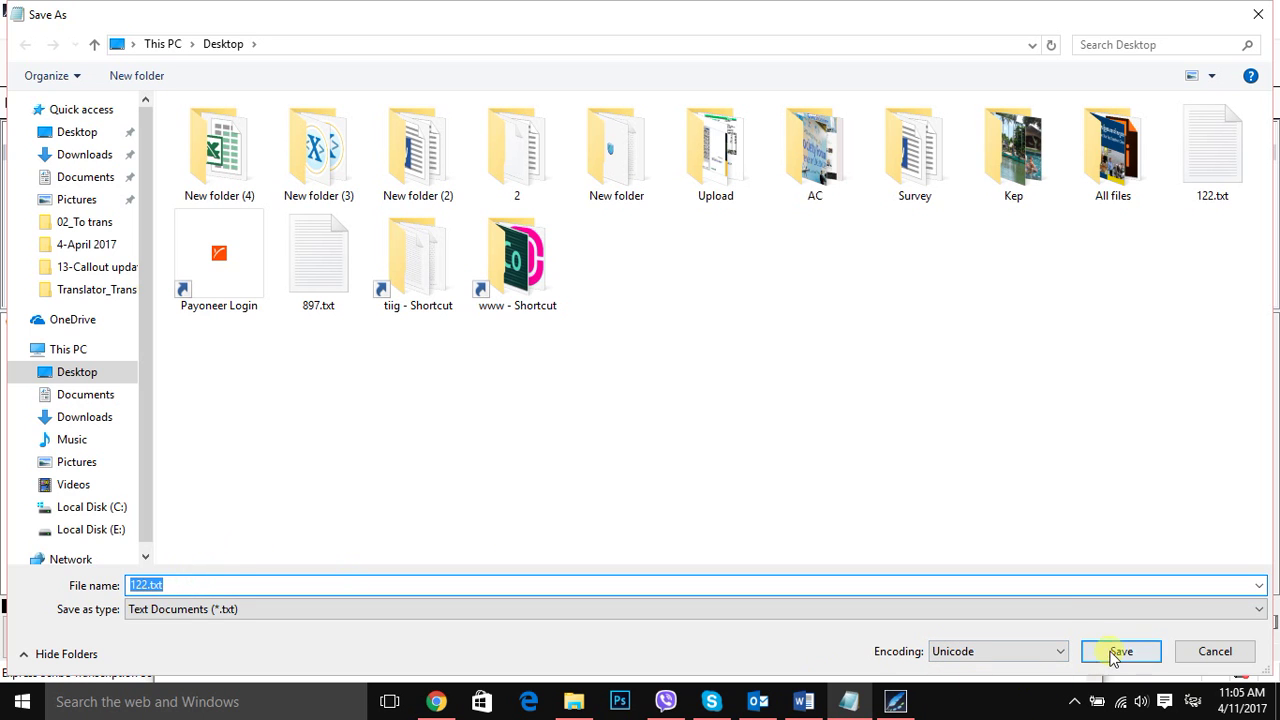
pyautogui.click(1180, 651)
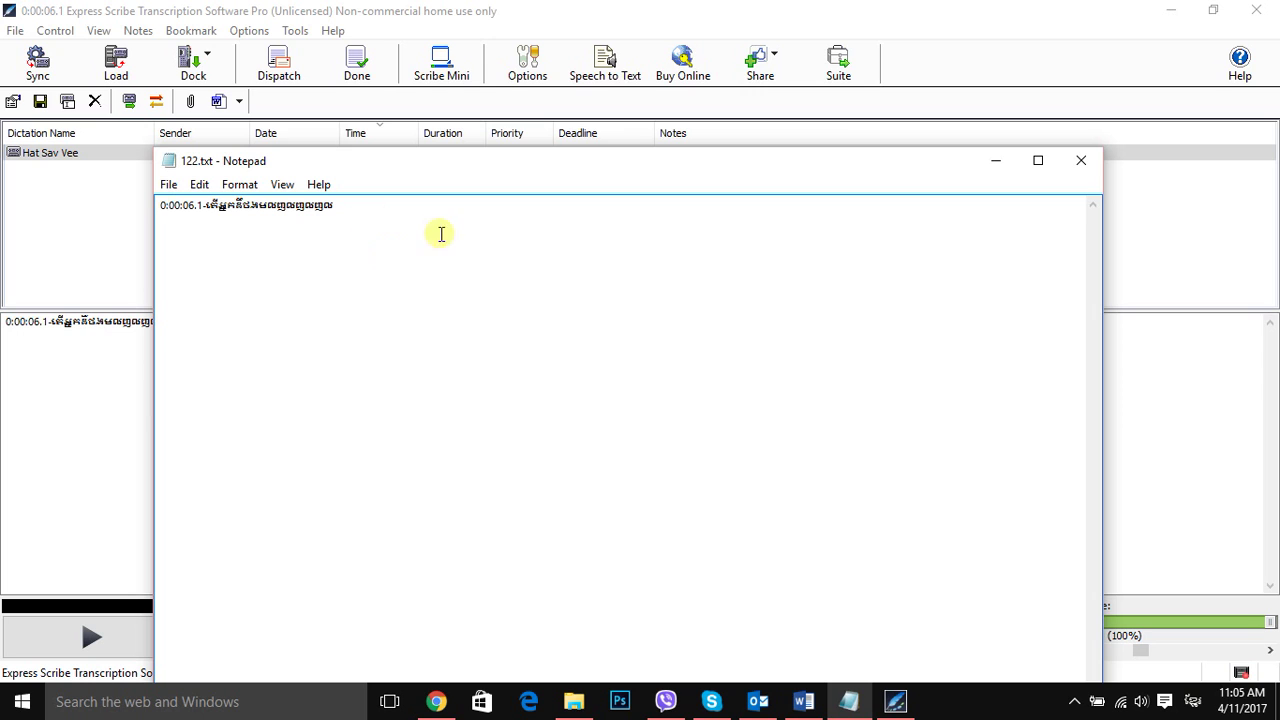
# Return to Express Scribe, highlight the entire time-stamped note, and select the loaded dictation in the list
pyautogui.click(996, 161)
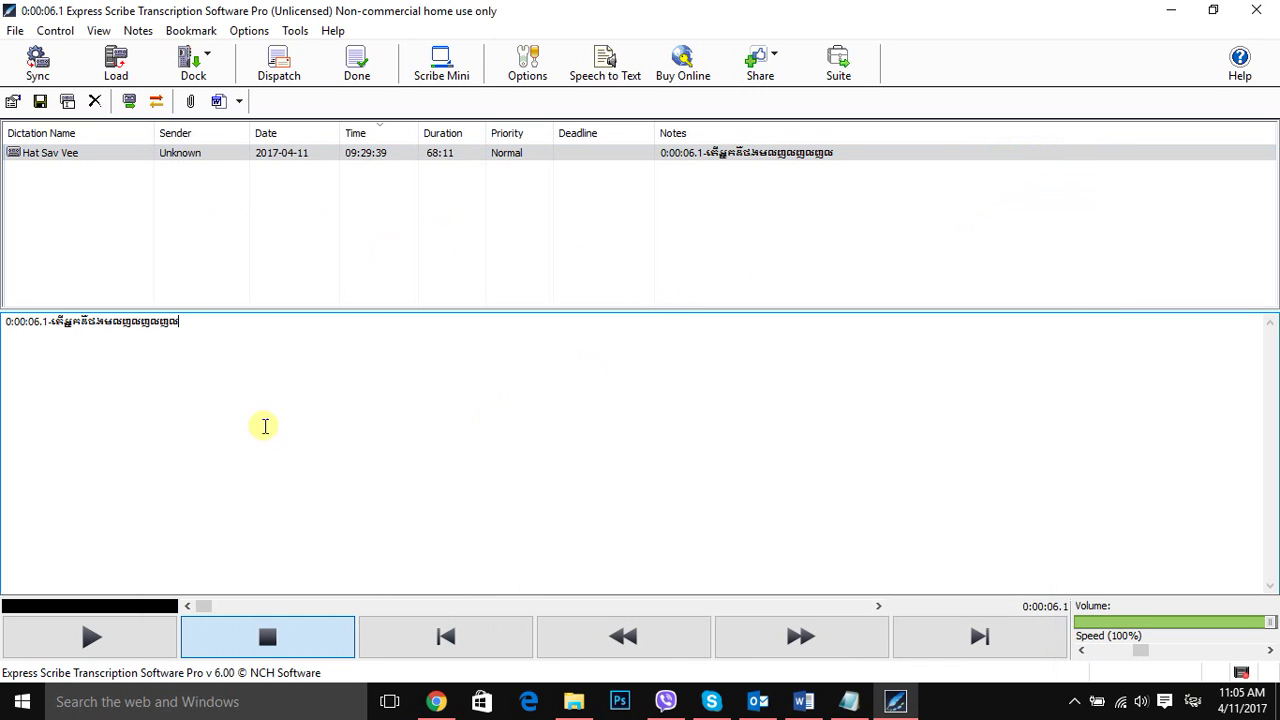
pyautogui.moveTo(198, 326); pyautogui.dragTo(3, 300)
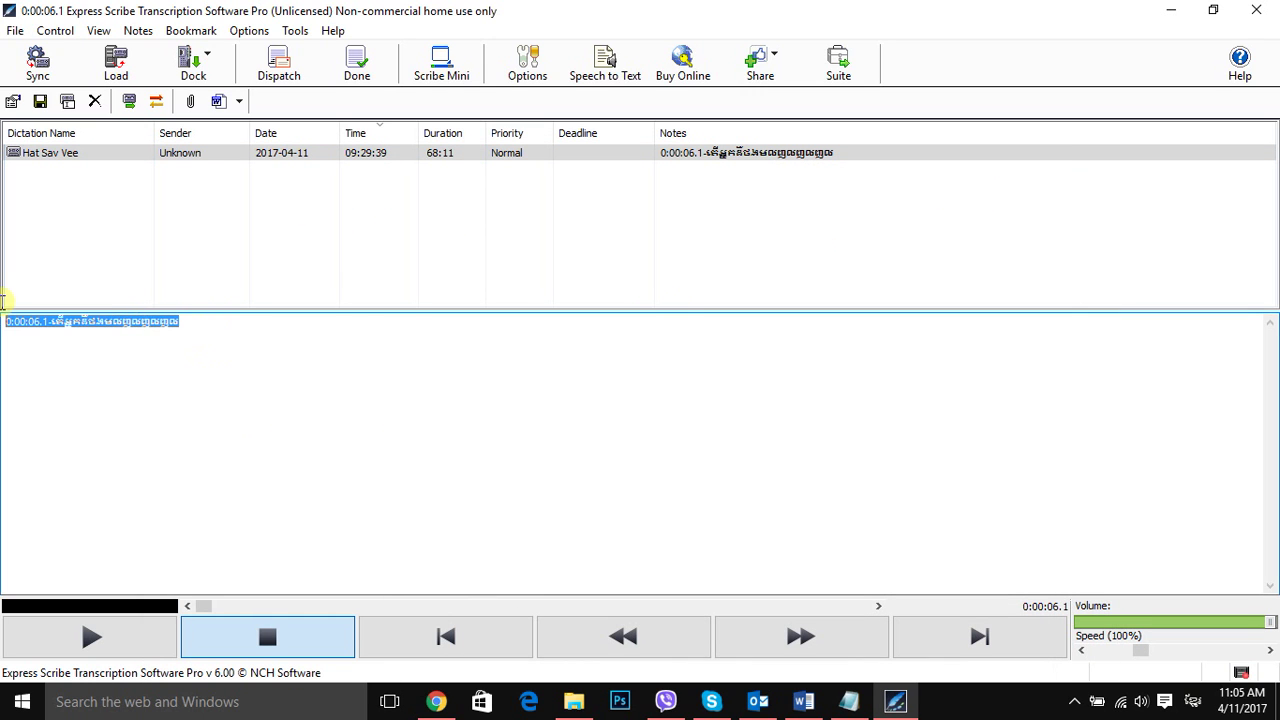
pyautogui.click(179, 322)
pyautogui.moveTo(179, 322); pyautogui.dragTo(5, 295)
pyautogui.click(87, 620)
pyautogui.click(268, 655)
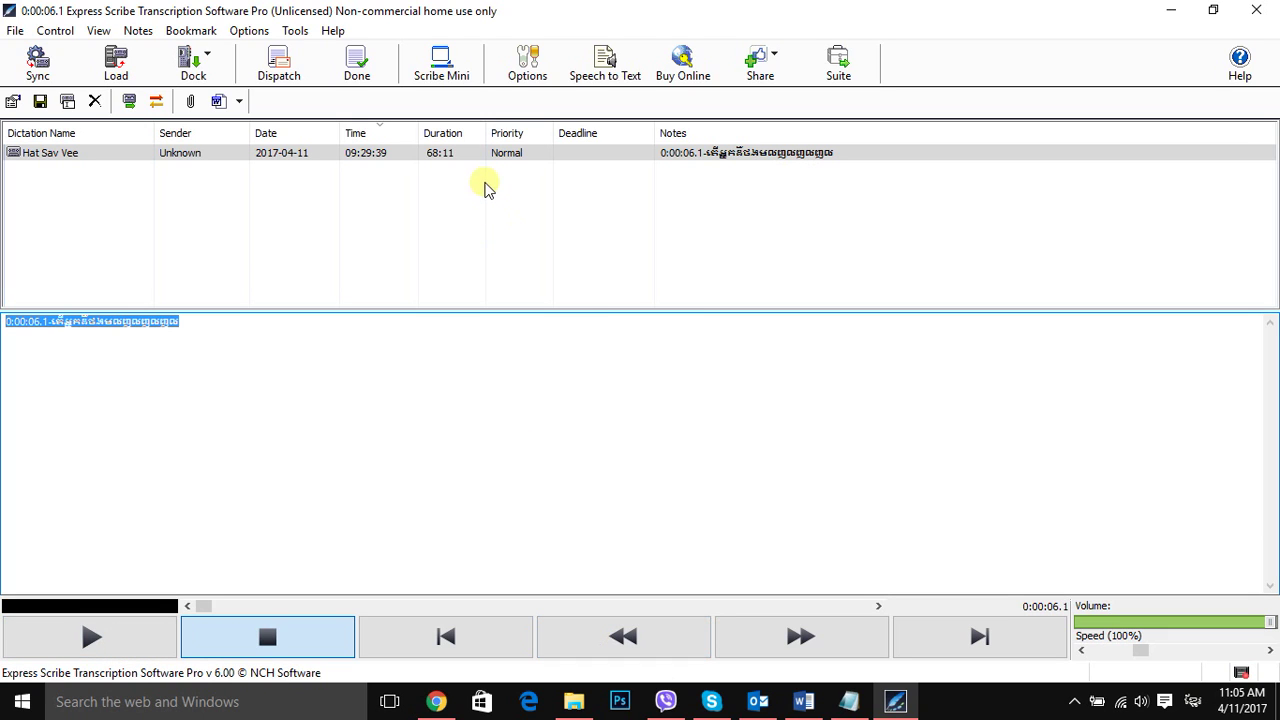
pyautogui.click(240, 155)
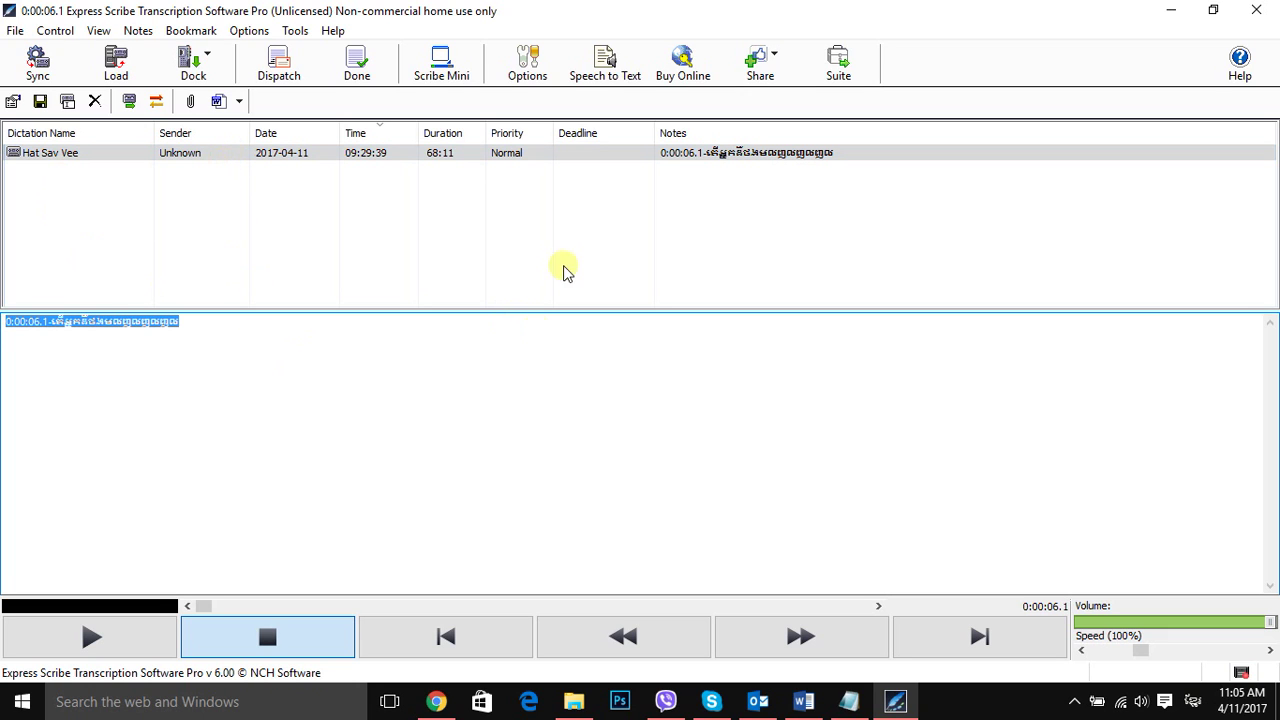
pyautogui.click(523, 152)
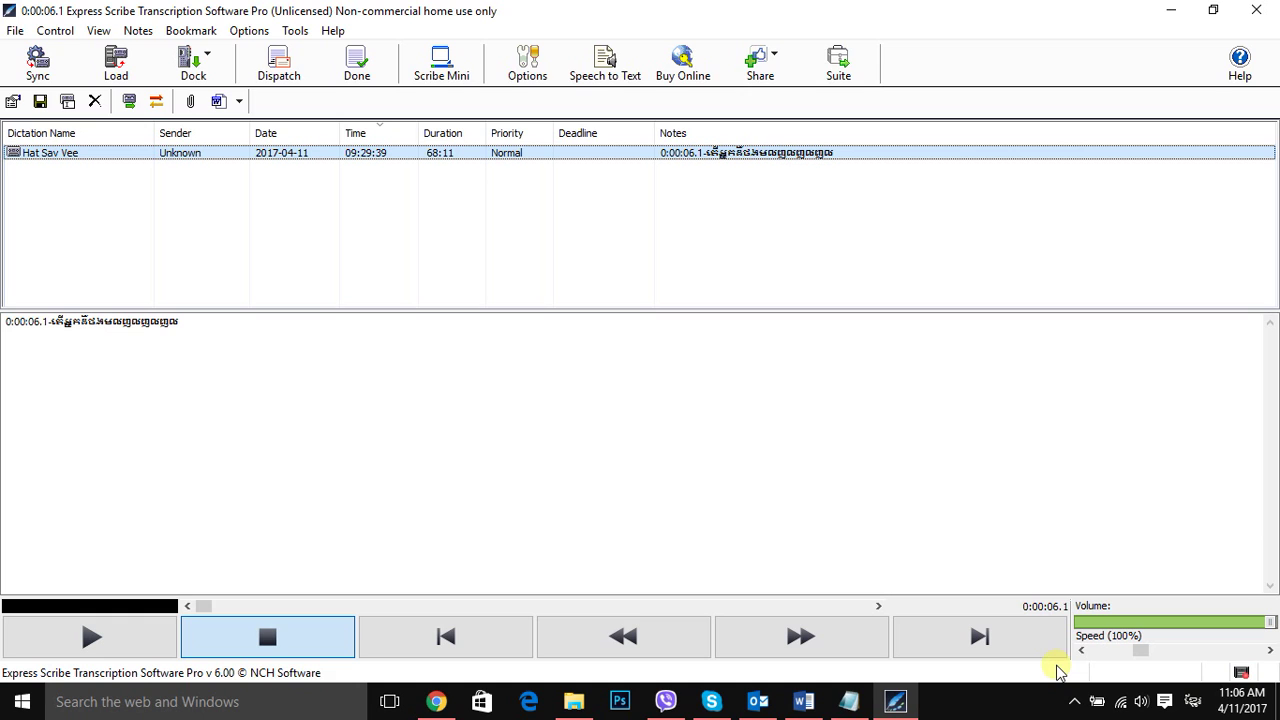
# Jump to the end of the dictation and show the hidden system tray icons
pyautogui.hotkey('ctrl', 'End')
pyautogui.click(1074, 701)
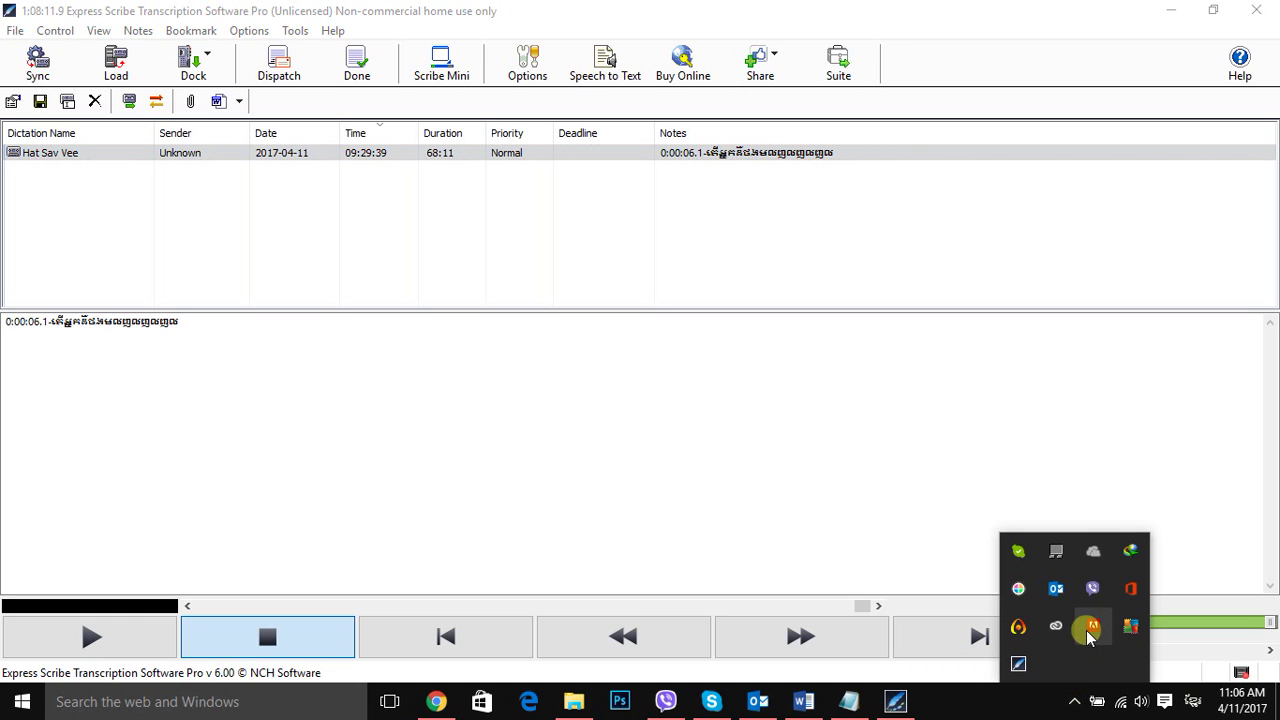